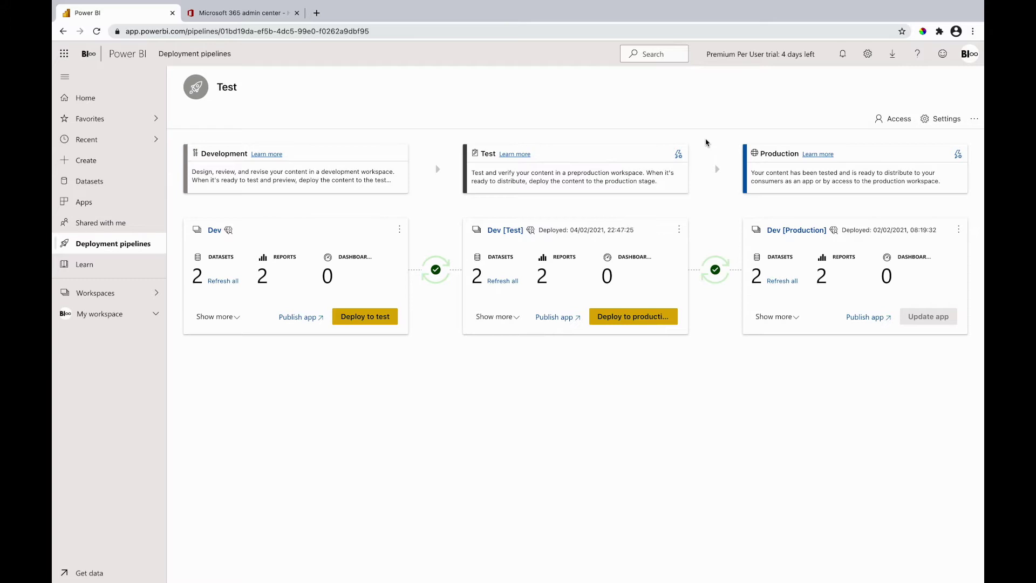
Check the test user's workspace list, and add the test user to the Test deployment pipeline's access as Admin.
mouse_move(419, 263)
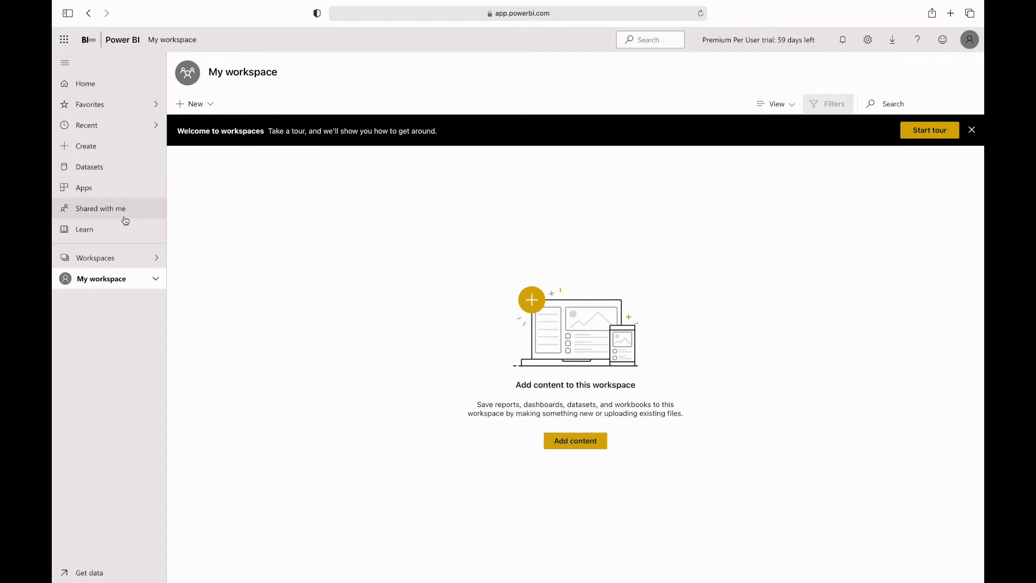
click(127, 259)
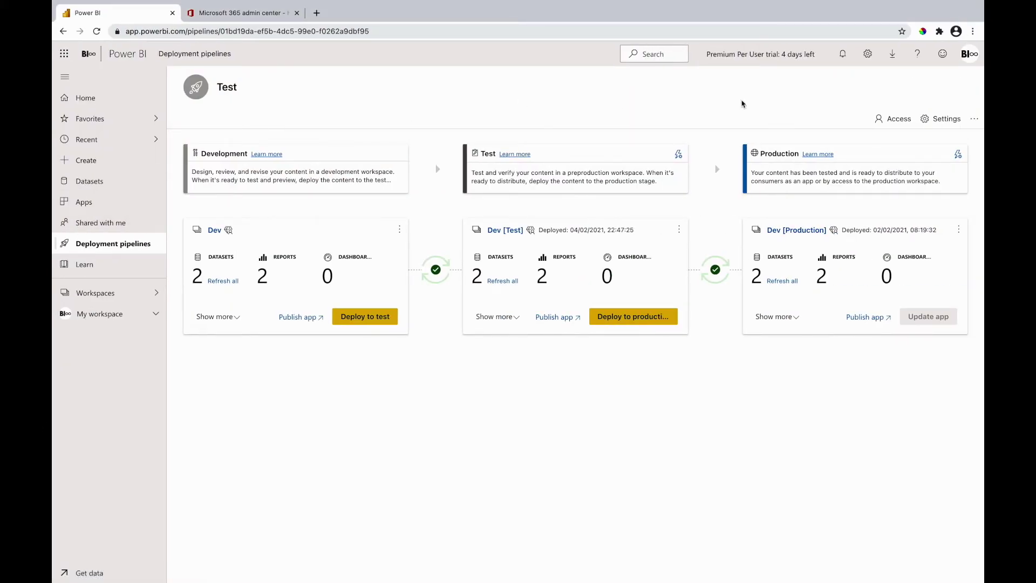
click(890, 119)
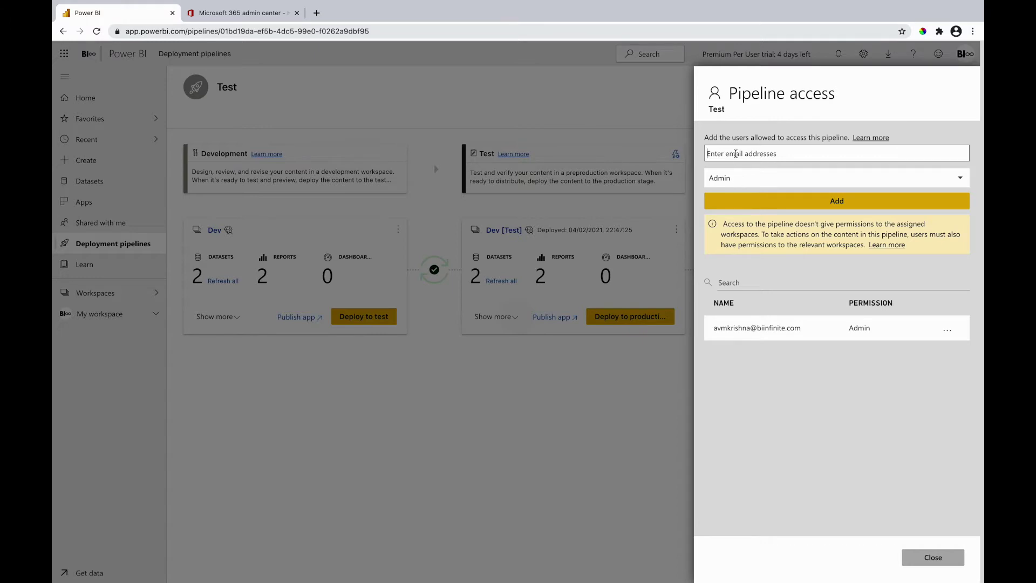
text(test_use)
click(742, 170)
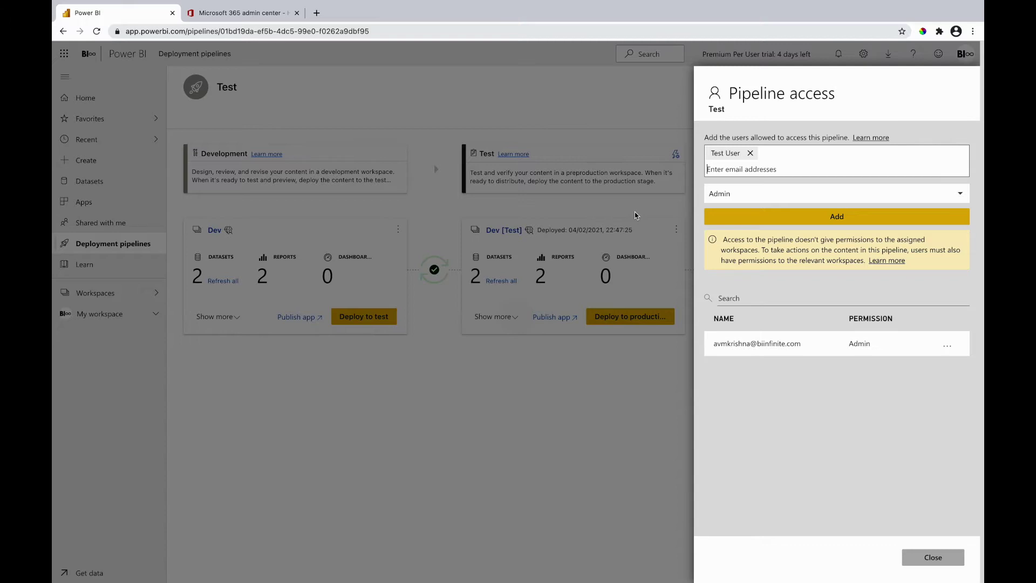
click(739, 216)
click(933, 557)
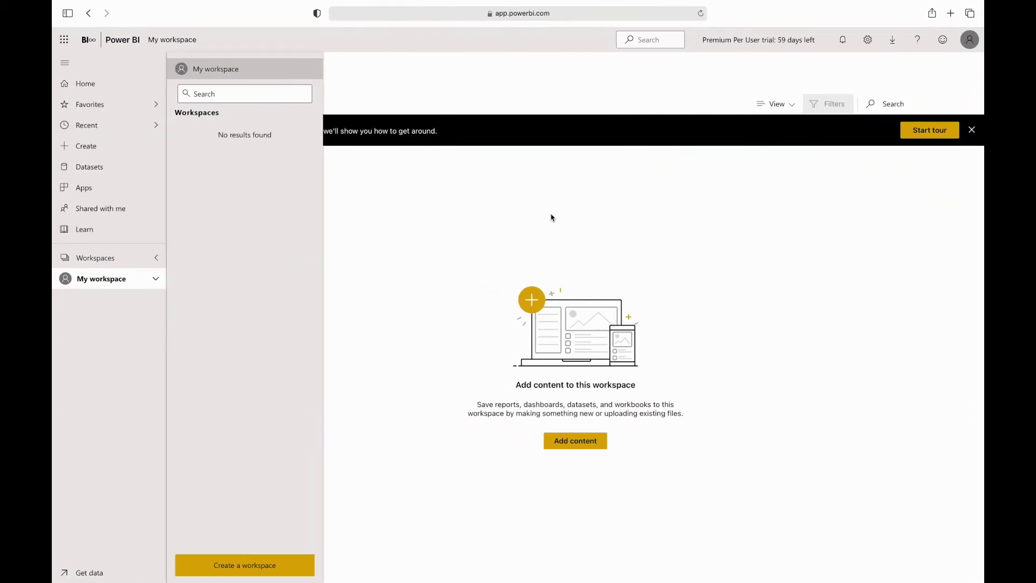
Reload the test user's Power BI session and open the Test deployment pipeline.
click(702, 14)
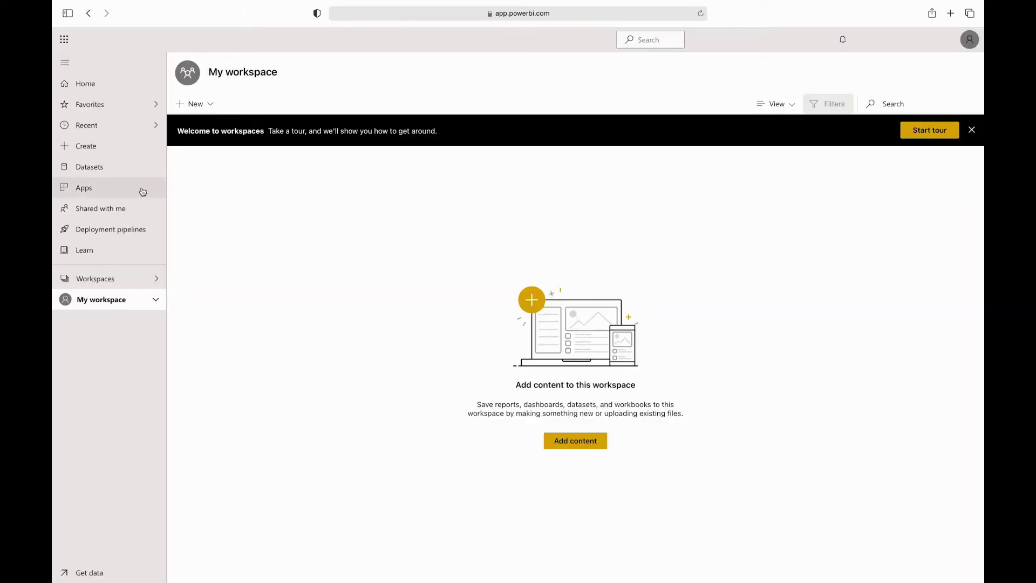
click(109, 236)
click(419, 158)
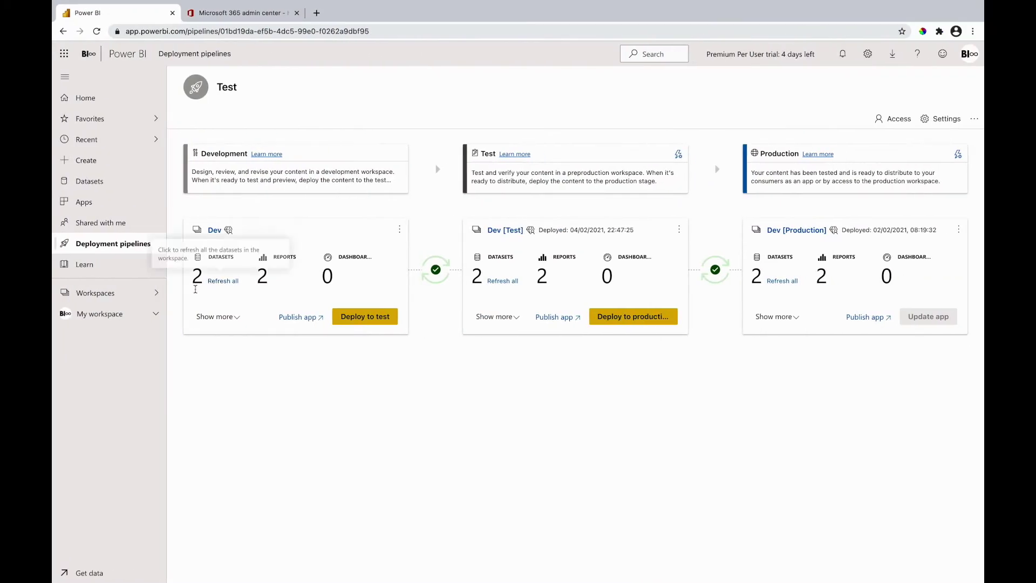
Add the test user to the Dev workspace's access with the Admin permission from the administrator's session.
click(119, 293)
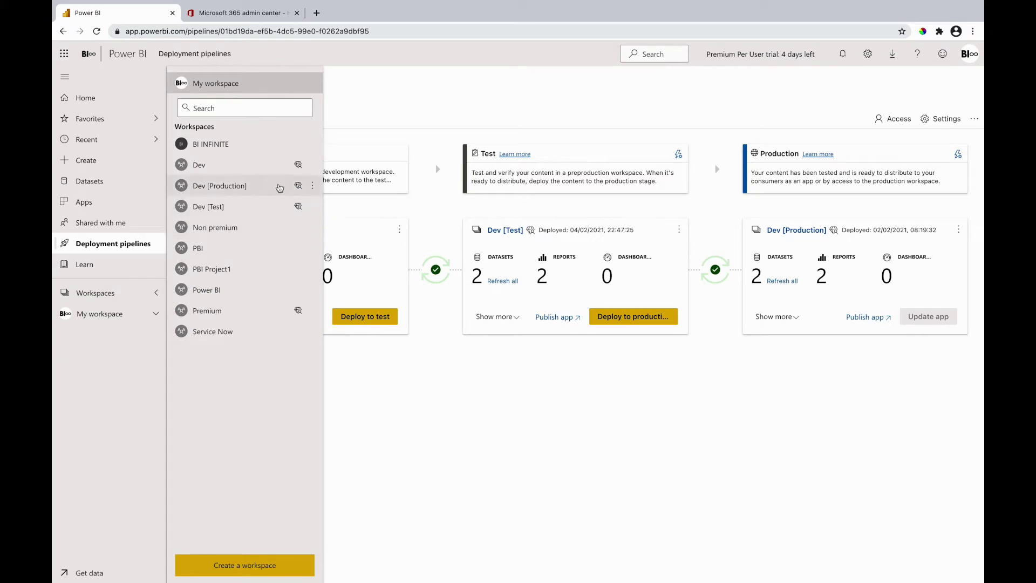
click(313, 165)
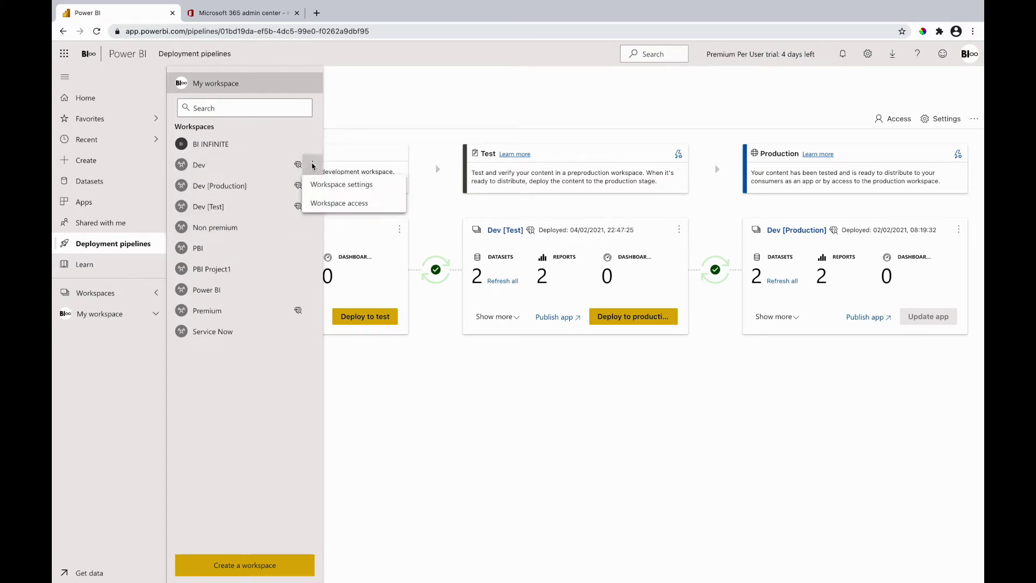
click(325, 204)
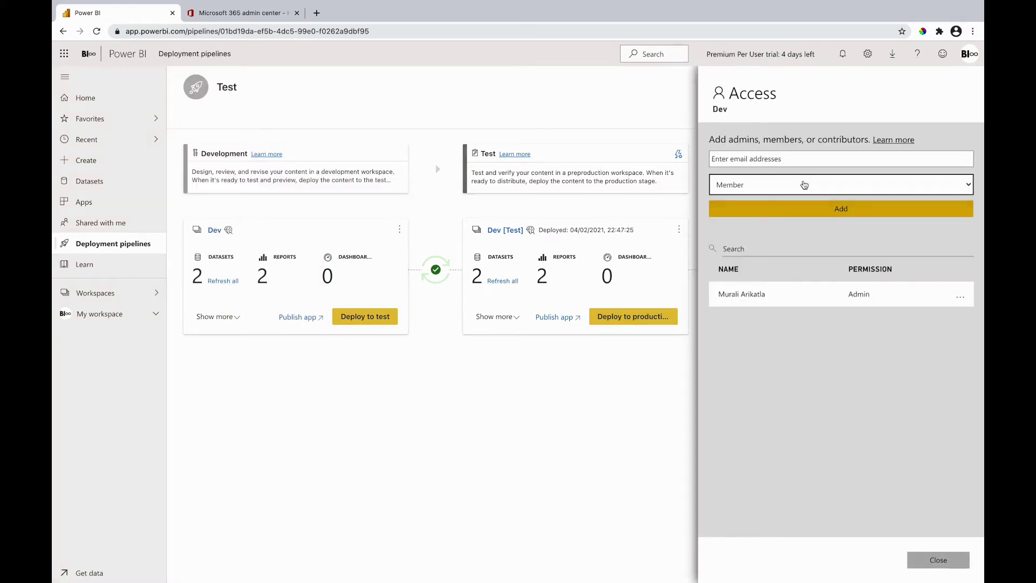
click(787, 159)
text(test_)
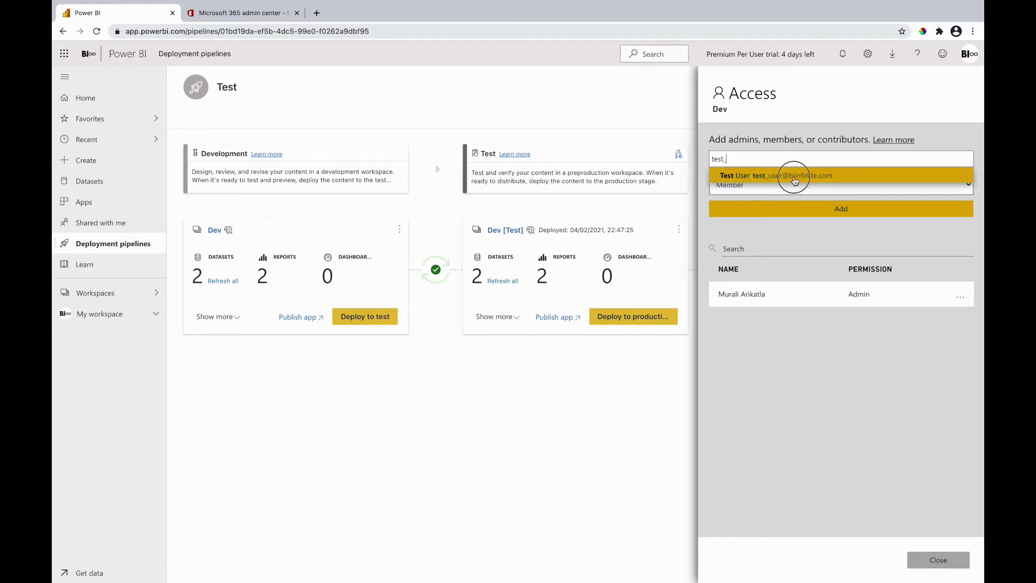
click(793, 177)
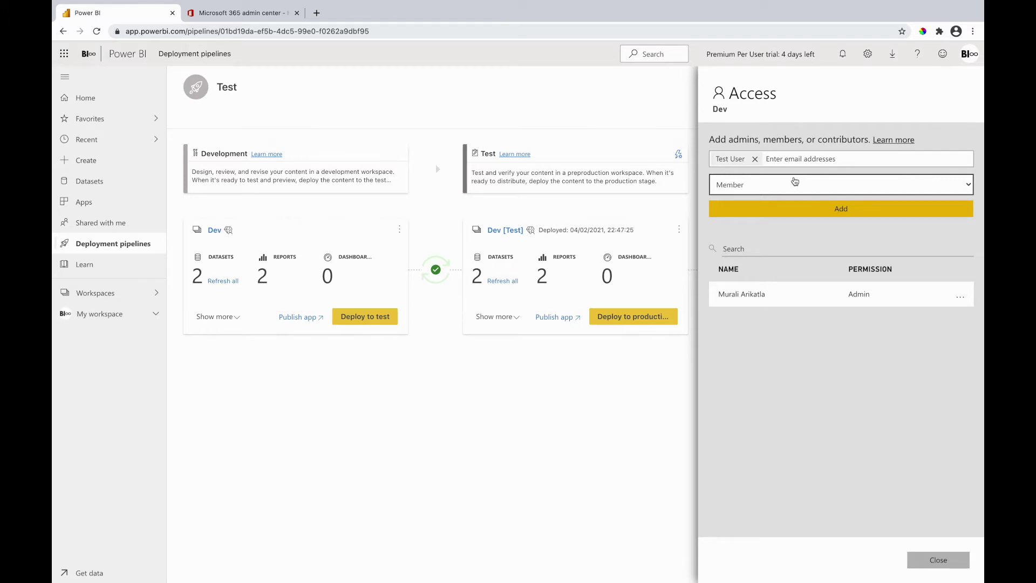
click(795, 185)
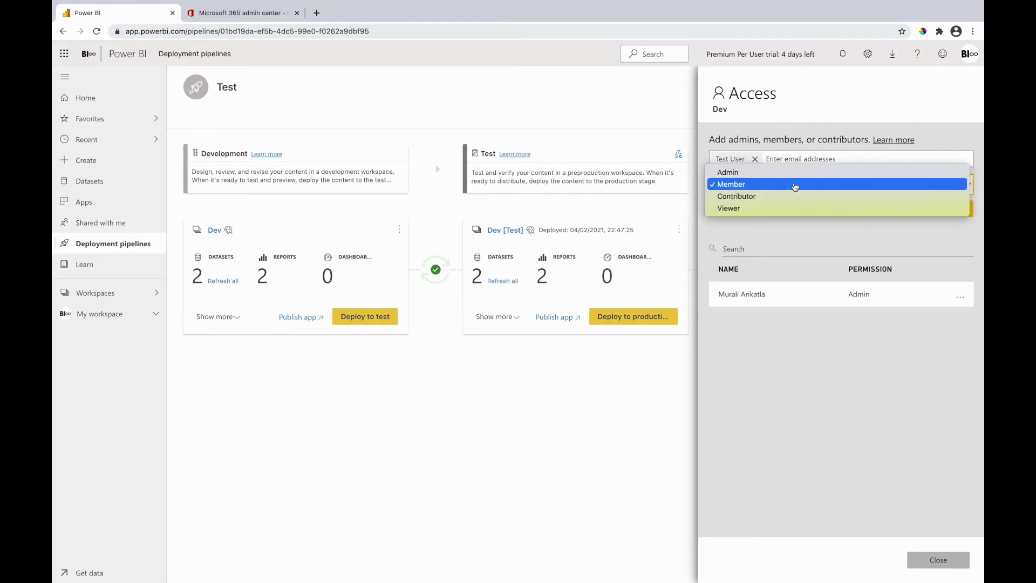
click(766, 174)
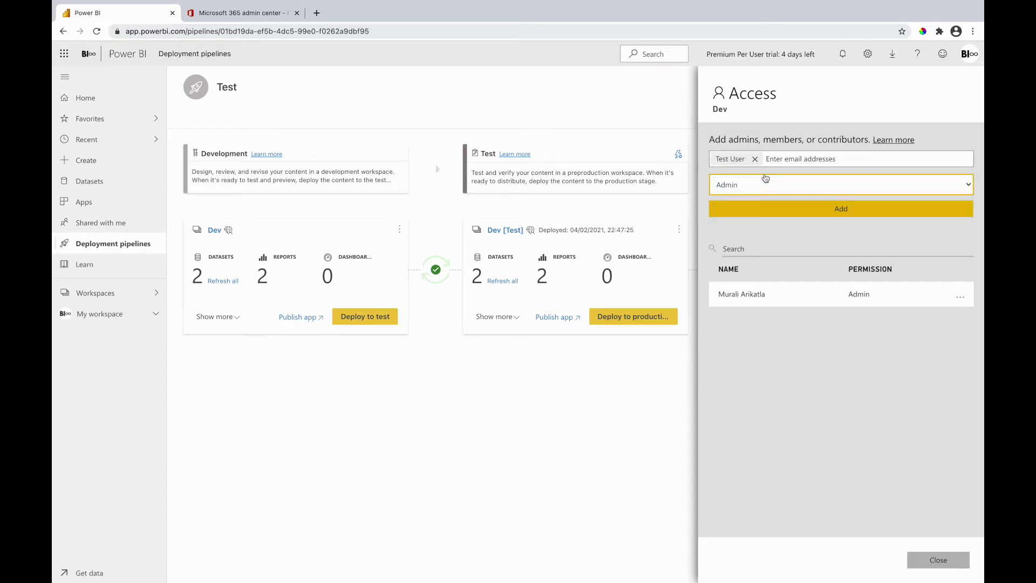
click(760, 213)
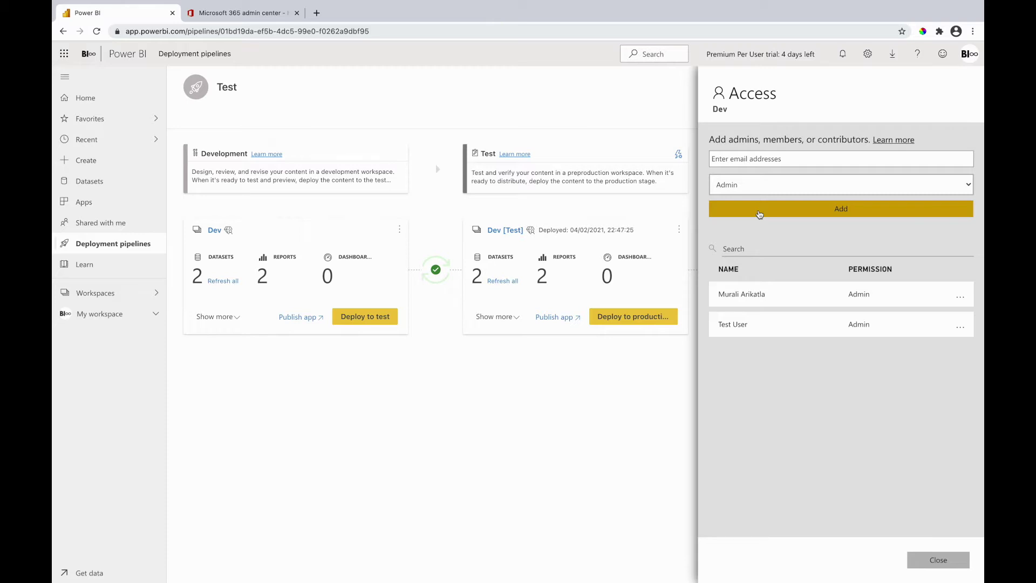
click(940, 560)
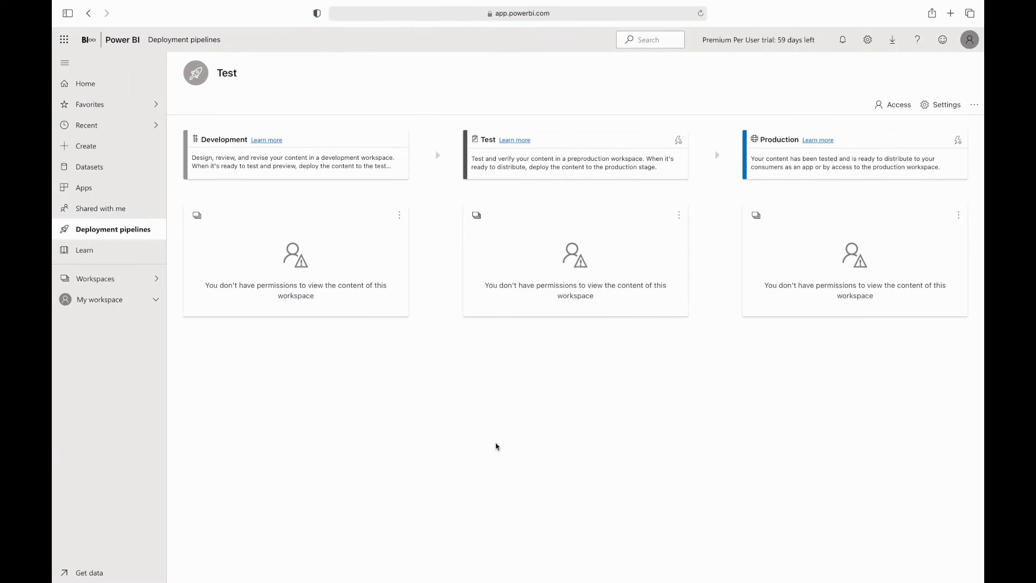
Reload the test user's pipeline view and examine the Dev stage's contents and the actions available for the Emp dataset.
click(702, 14)
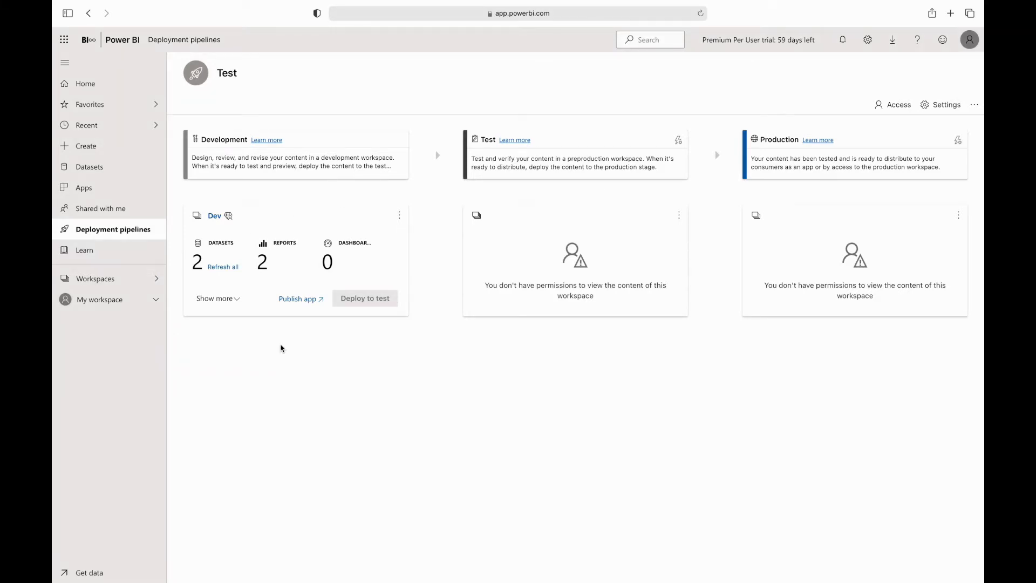
click(234, 301)
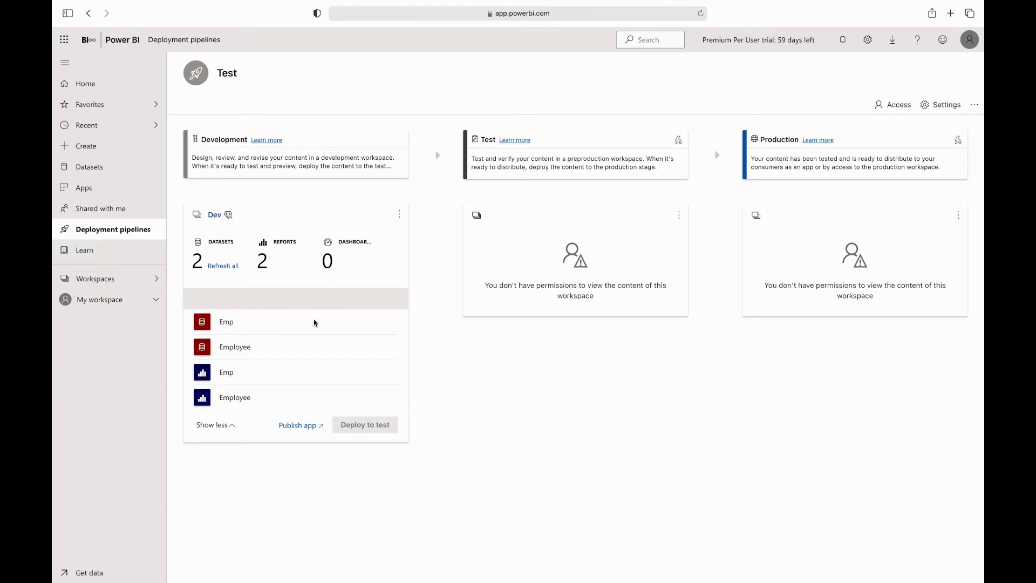
mouse_move(388, 322)
click(389, 323)
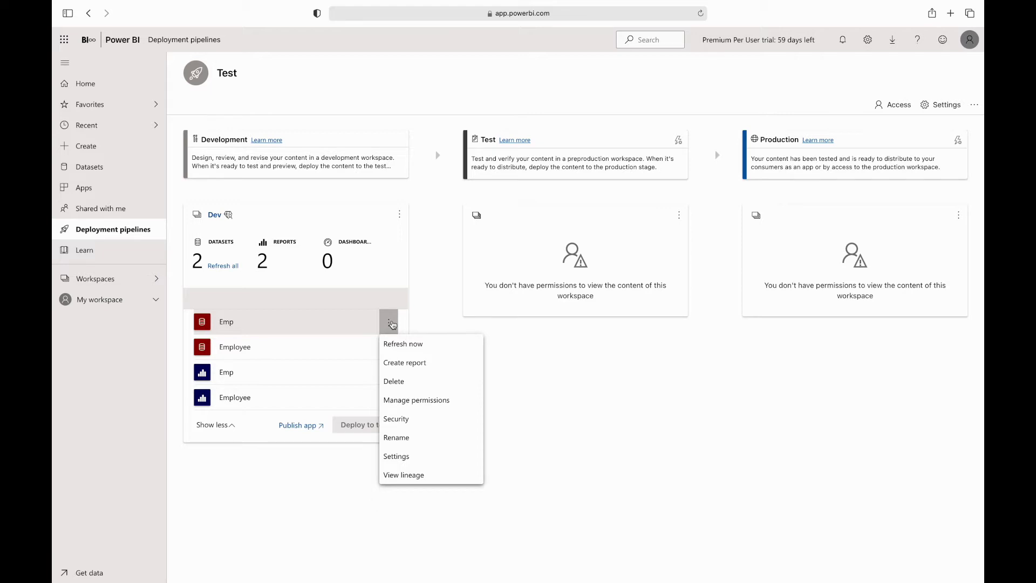
click(652, 374)
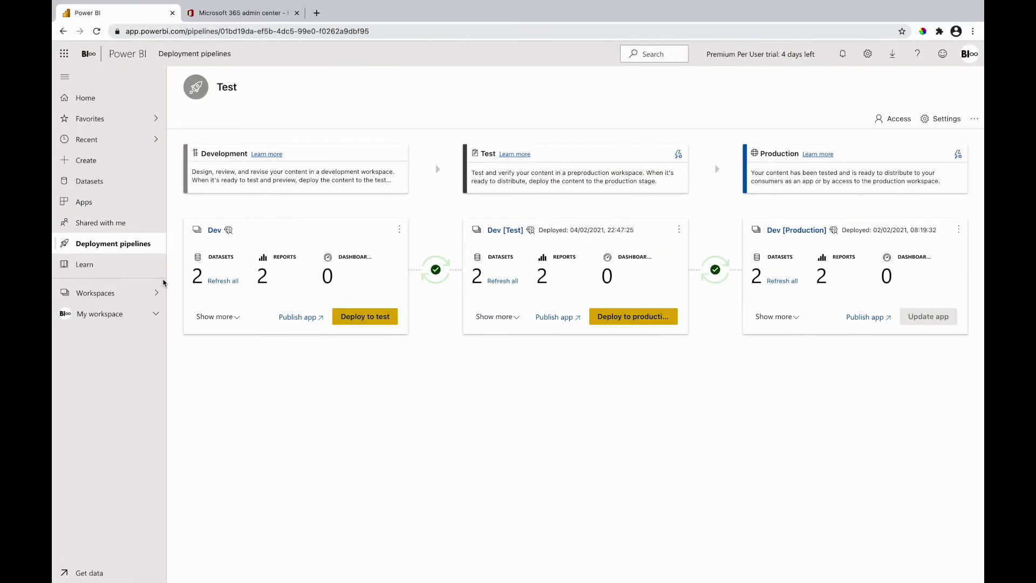
Change the test user's permission on the Dev workspace to Viewer in the administrator's session.
click(115, 291)
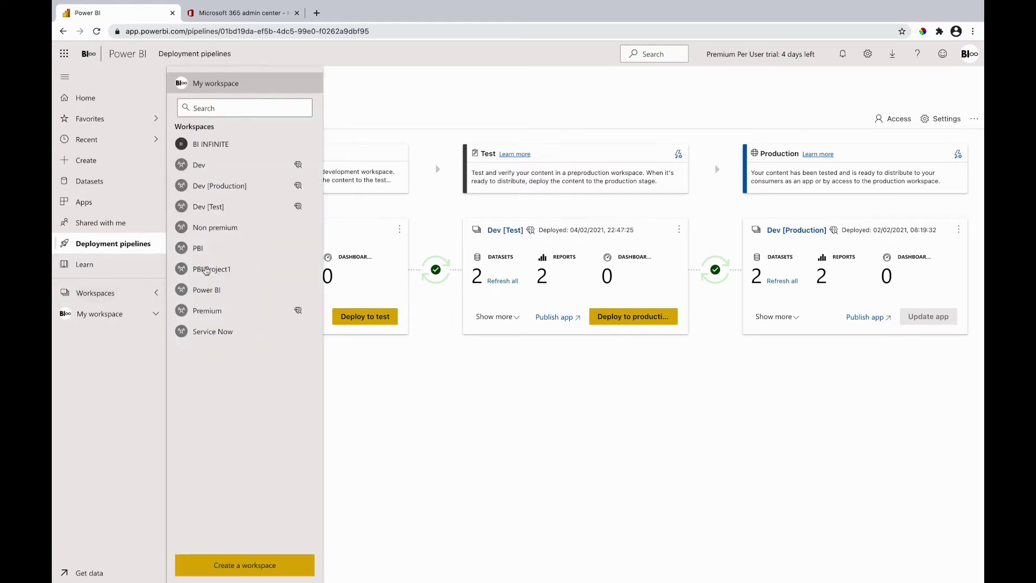
click(313, 165)
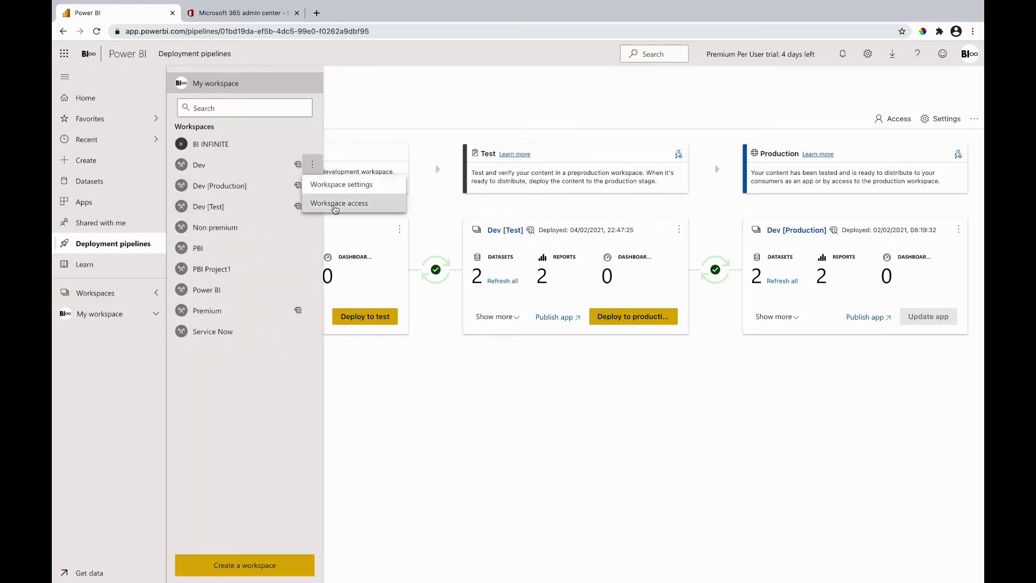
click(335, 204)
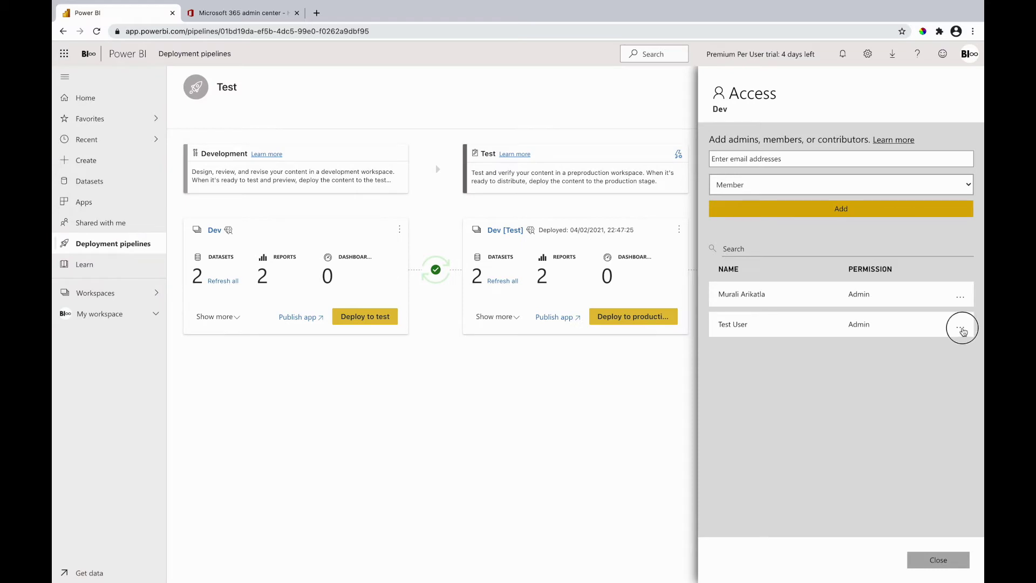
click(960, 327)
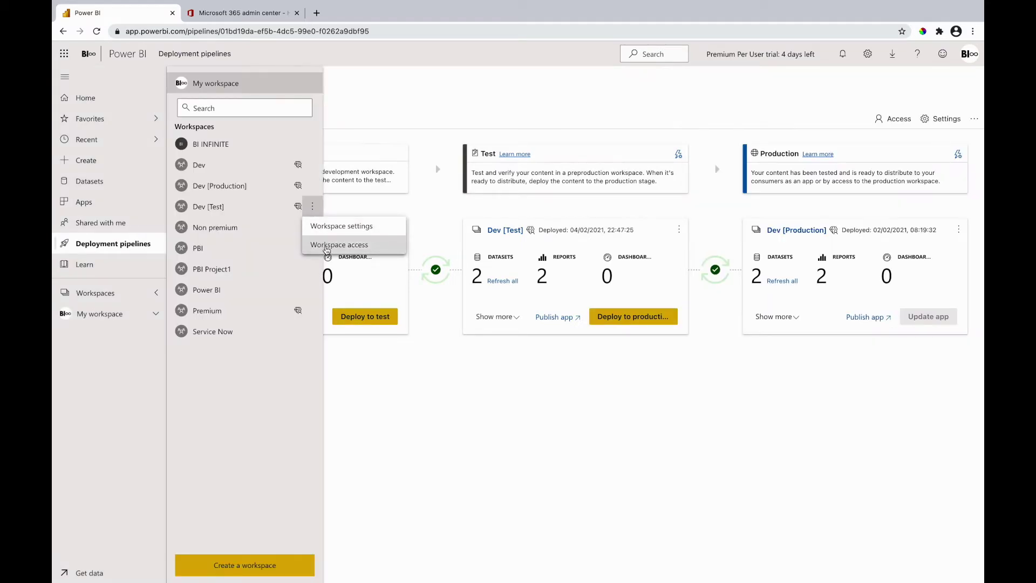
Add the test user to the Dev [Test] workspace's access with the Admin permission.
click(327, 246)
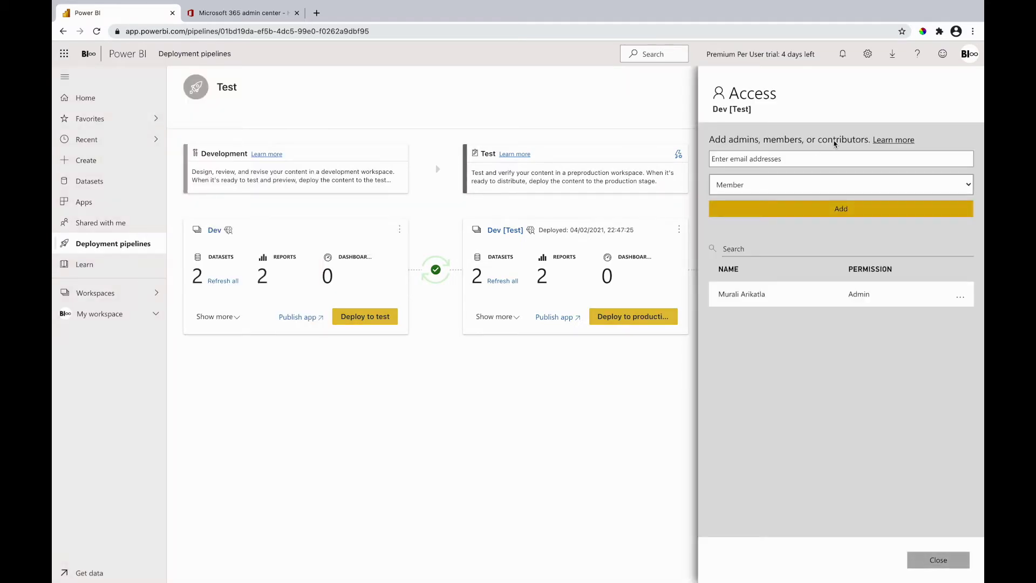
text(test_)
click(803, 177)
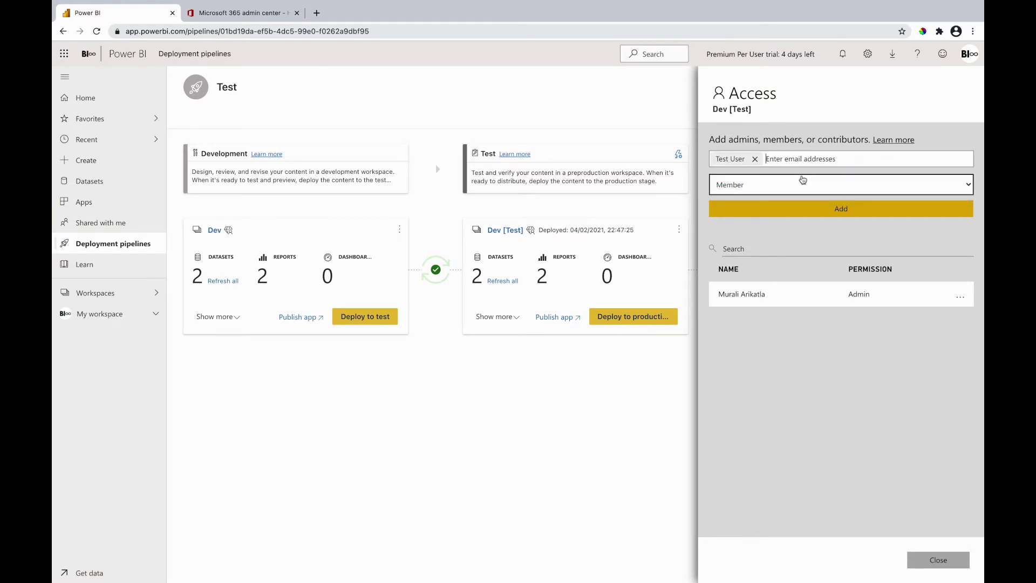
click(767, 189)
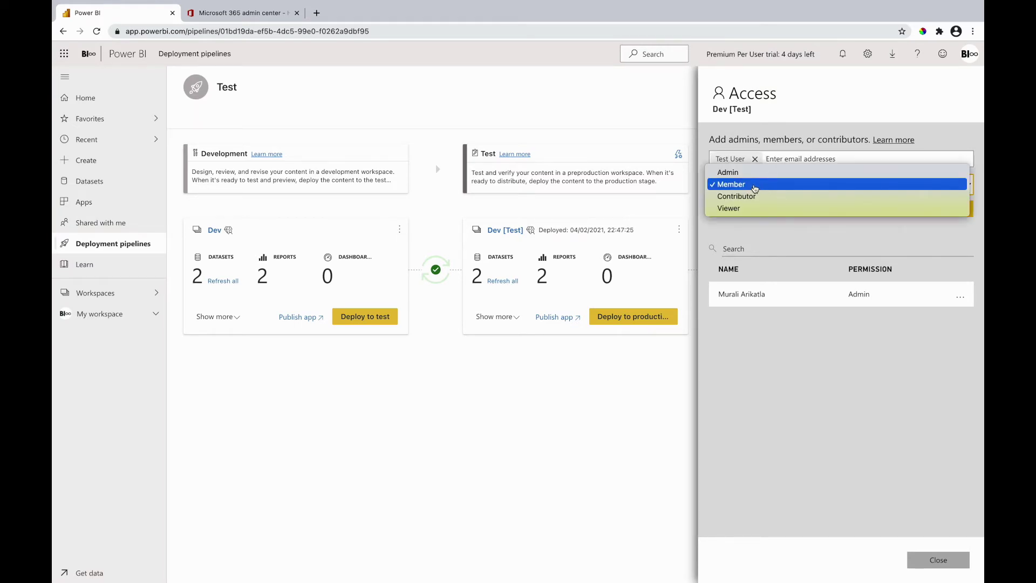
click(748, 173)
click(758, 209)
click(940, 562)
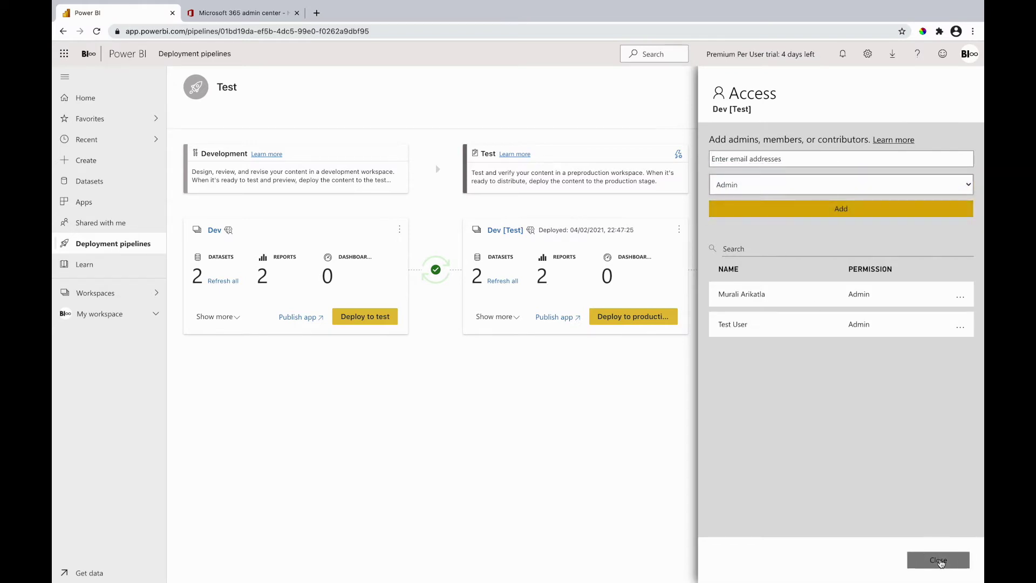
Switch to the test user's session, reload the pipeline, and examine which Dev items and deployment actions are available.
key(ctrl+Left)
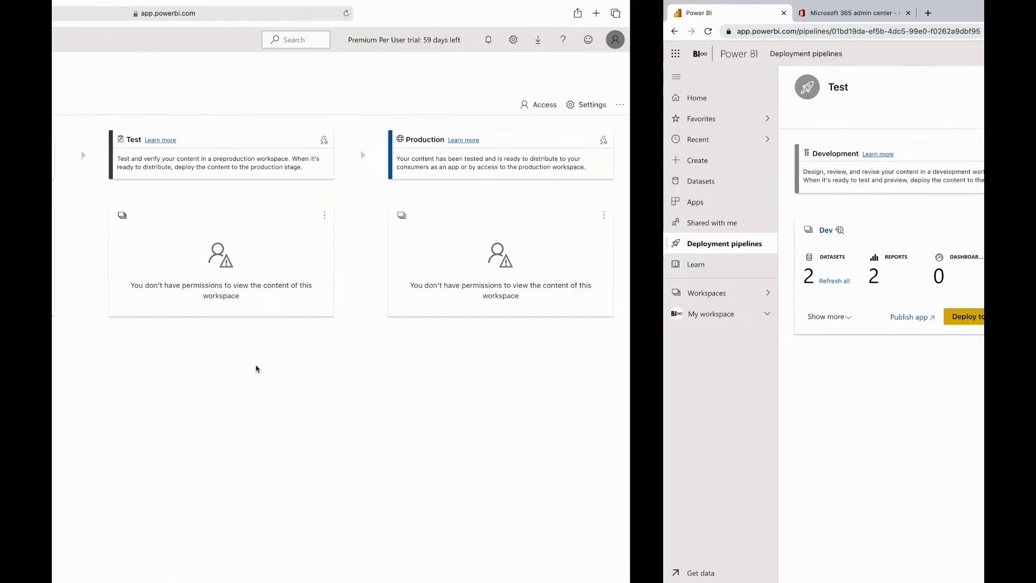
click(701, 13)
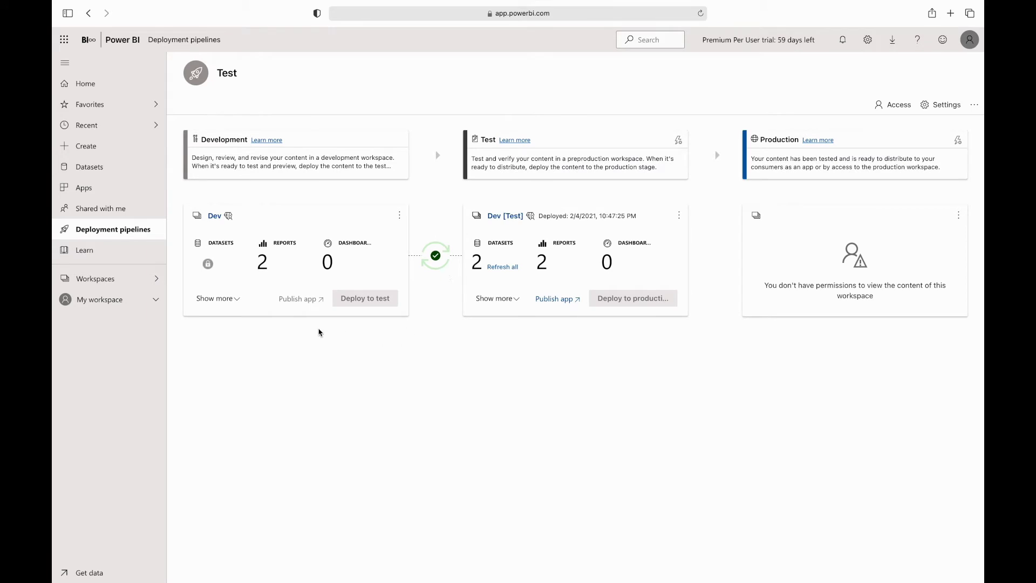
click(231, 300)
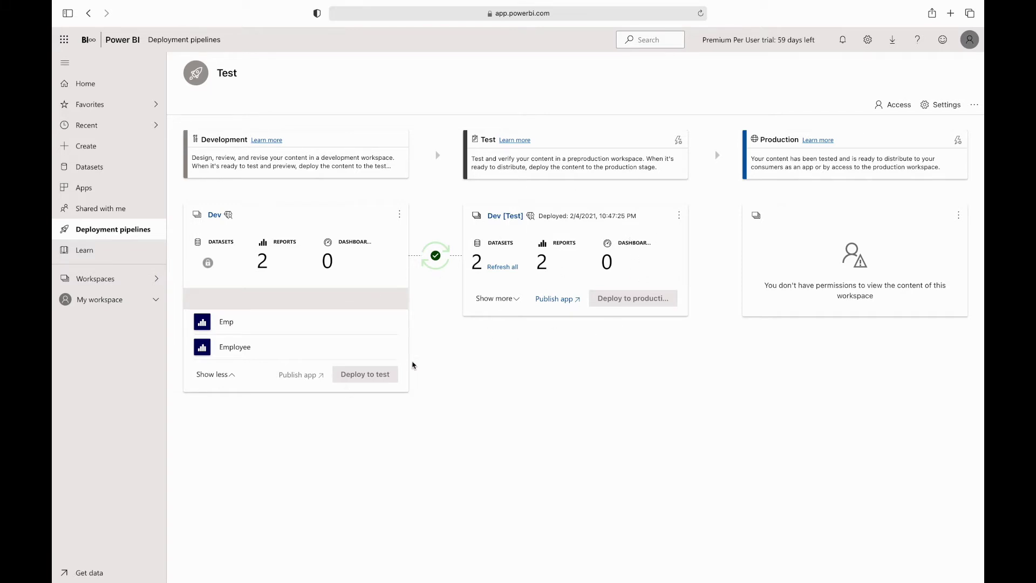
mouse_move(389, 363)
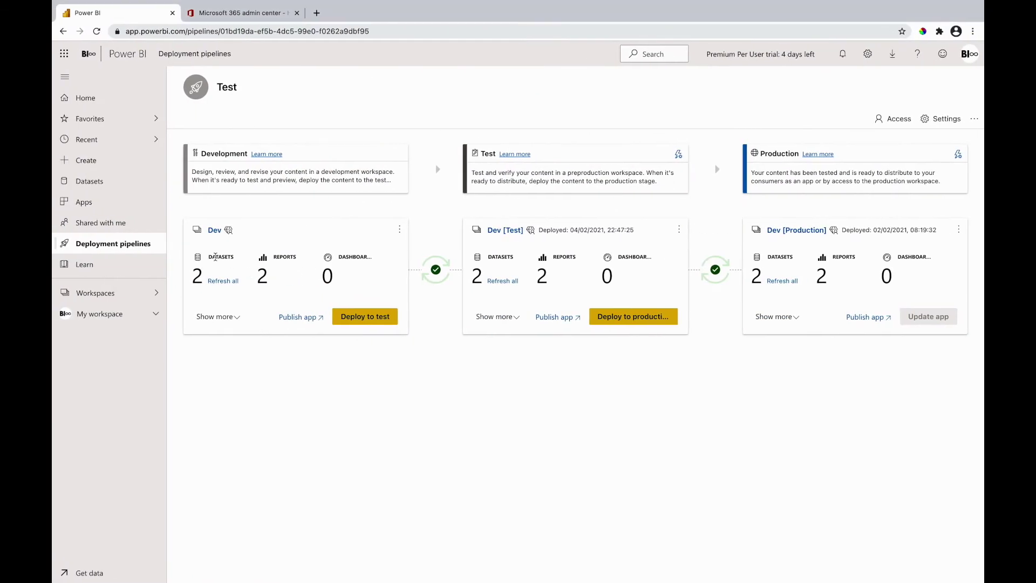
Change the test user's permission on the Dev workspace to Member and reload the pipeline in the test user's session.
click(139, 295)
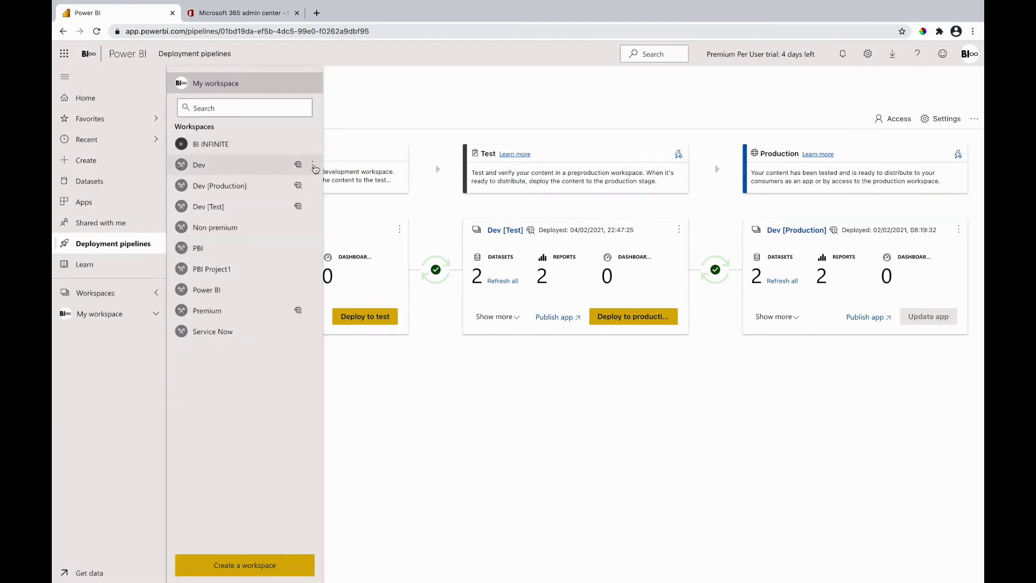
click(312, 164)
click(323, 204)
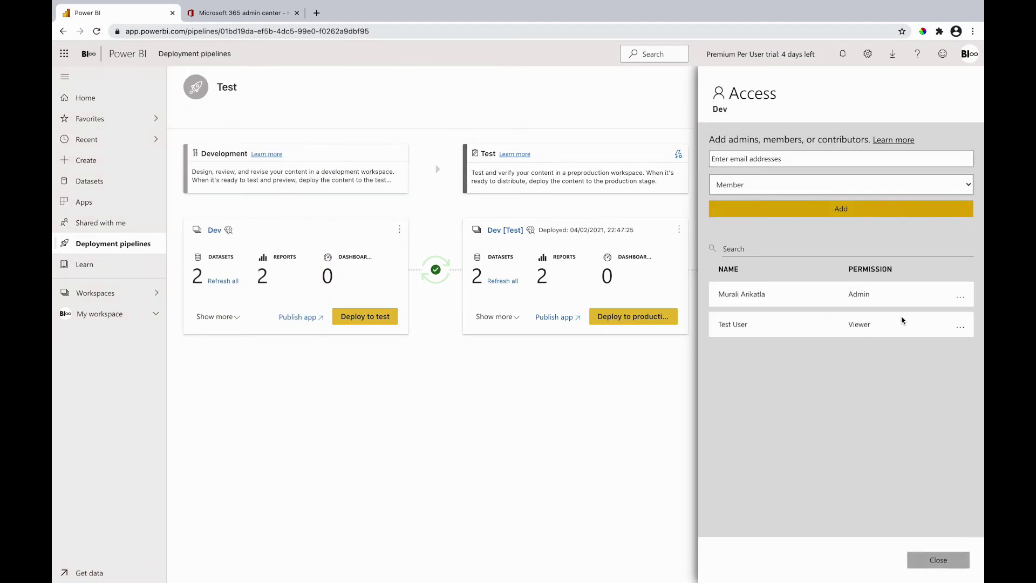
click(966, 329)
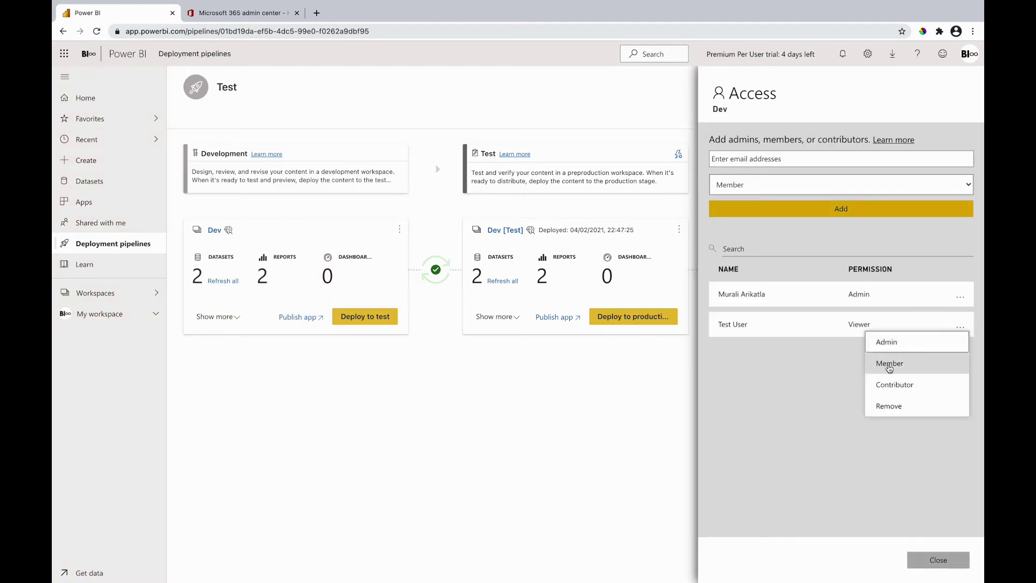
click(888, 363)
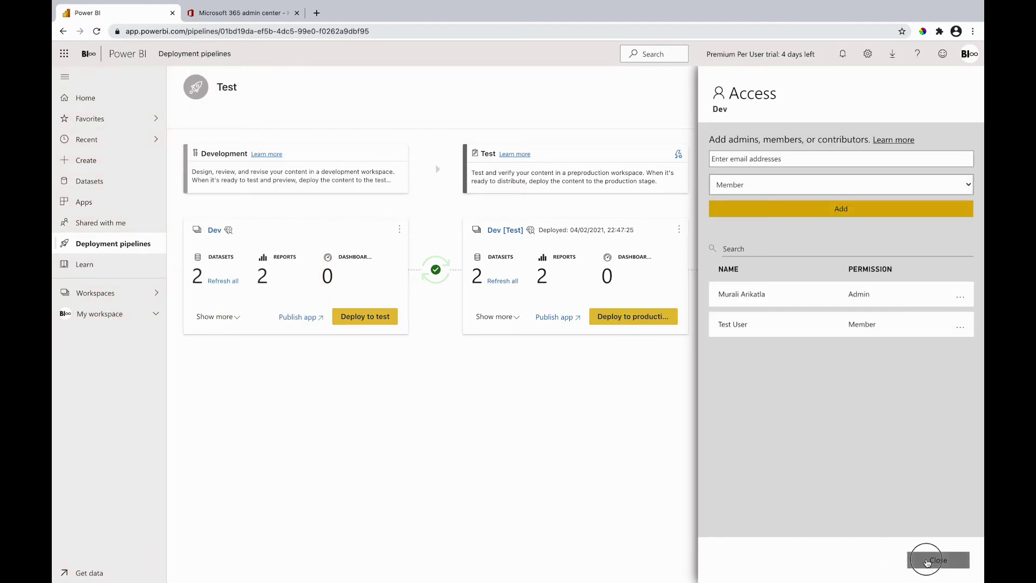
click(928, 560)
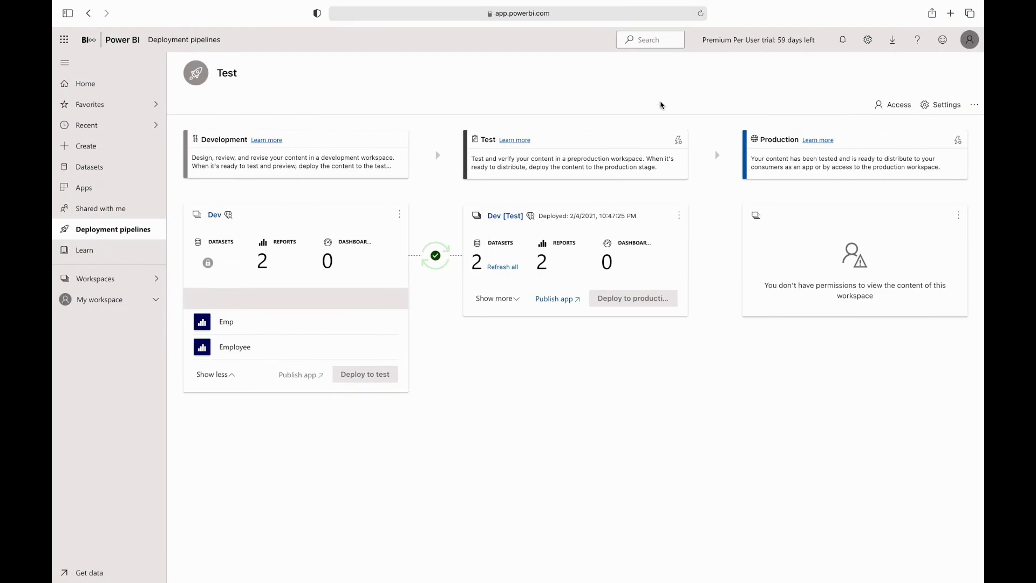
mouse_move(740, 3)
click(700, 23)
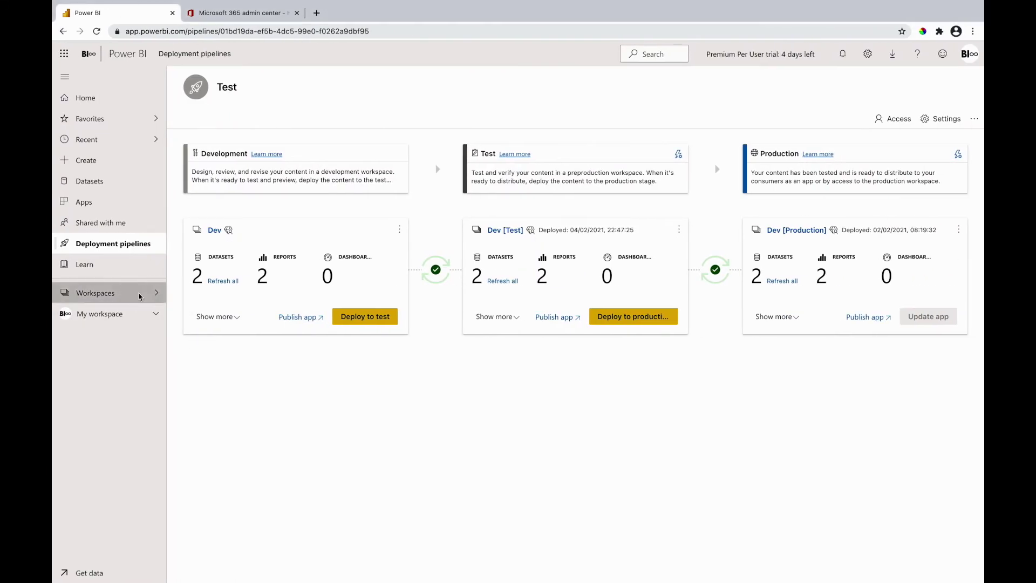
Open the Dev workspace in the administrator's session, reload it, and expand its contents in the navigation.
click(156, 293)
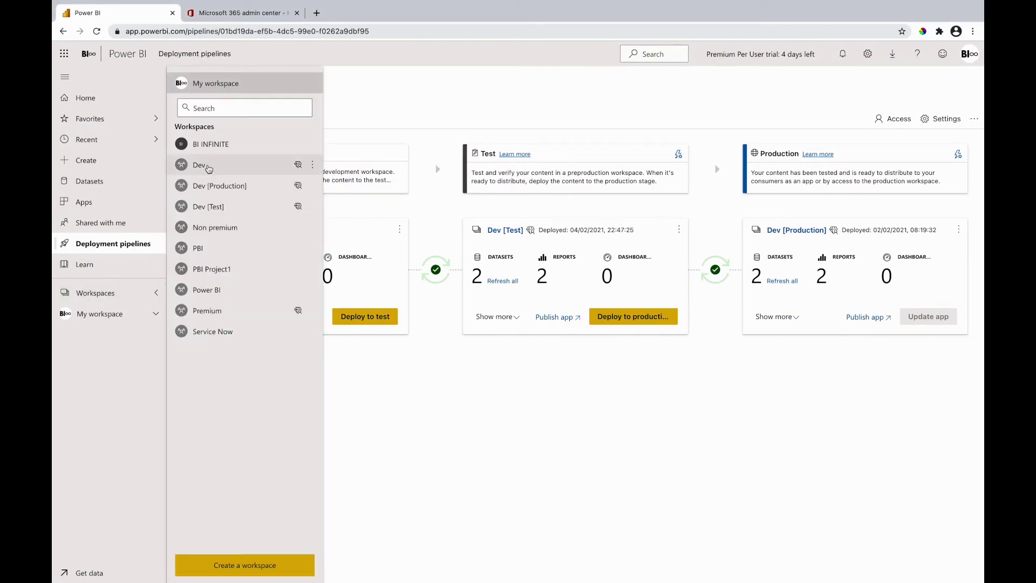
click(209, 168)
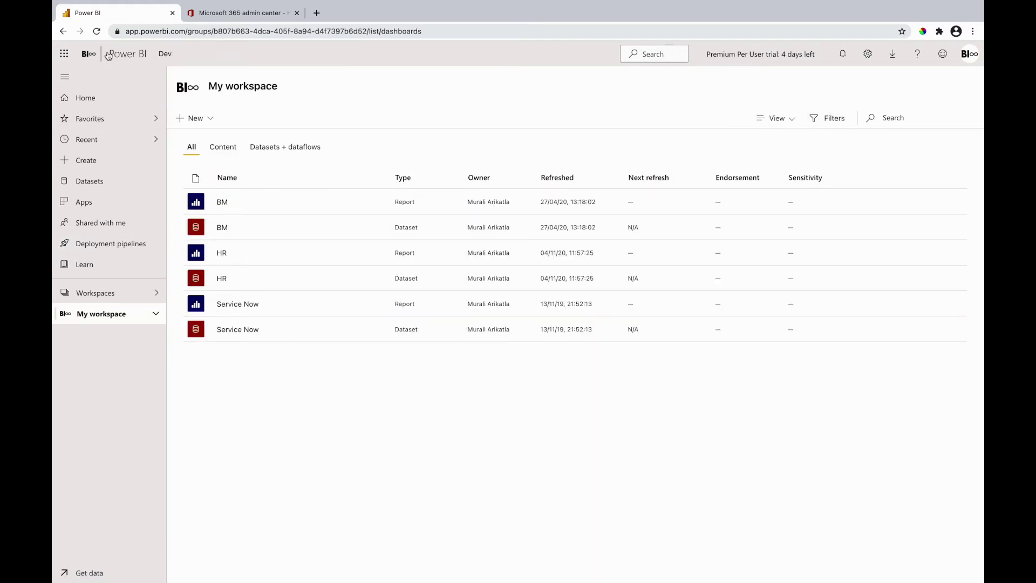
click(97, 30)
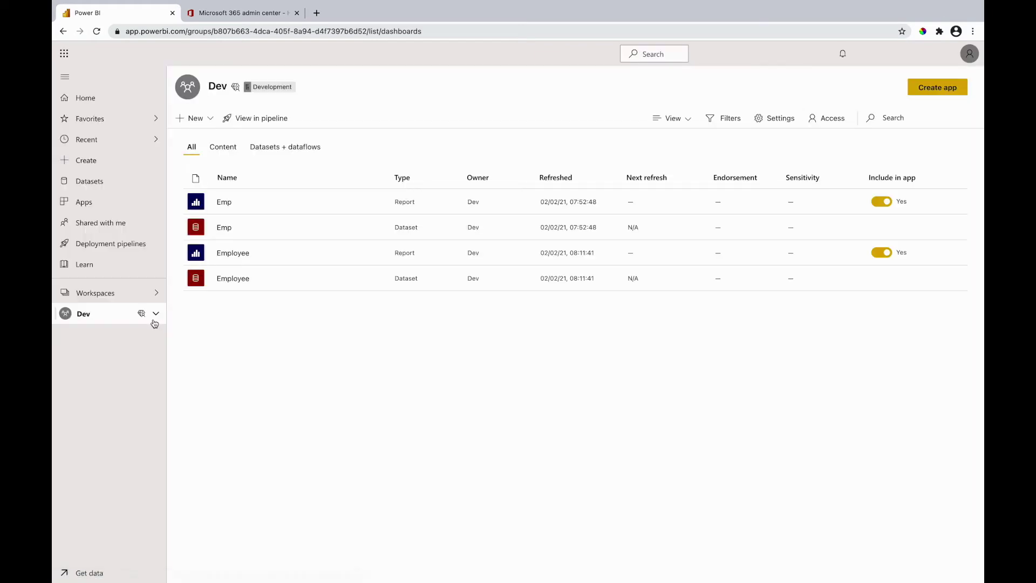
click(155, 314)
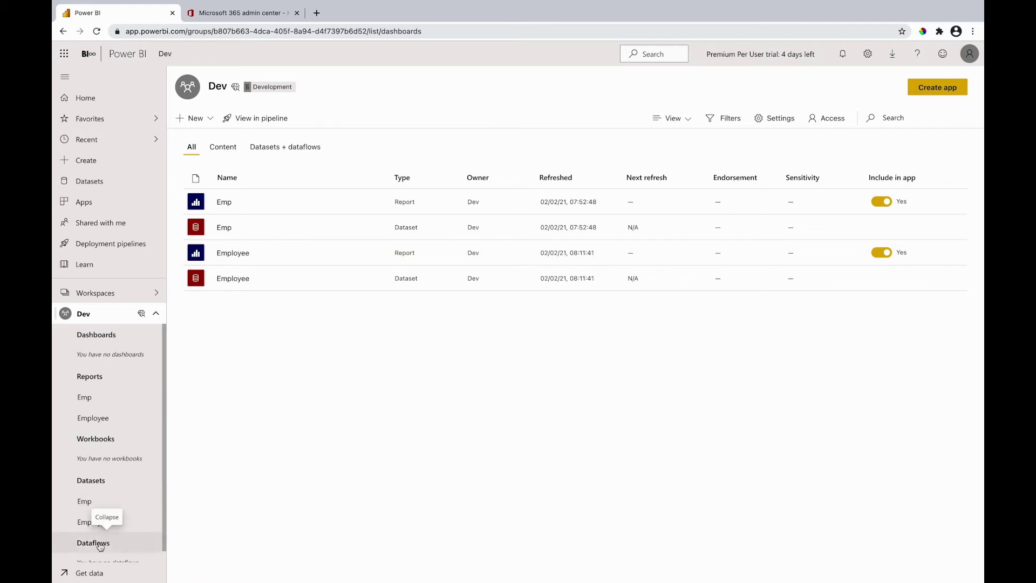
Import the Financial Sample.xlsx workbook from OneDrive for Business into the Dev workspace.
click(78, 575)
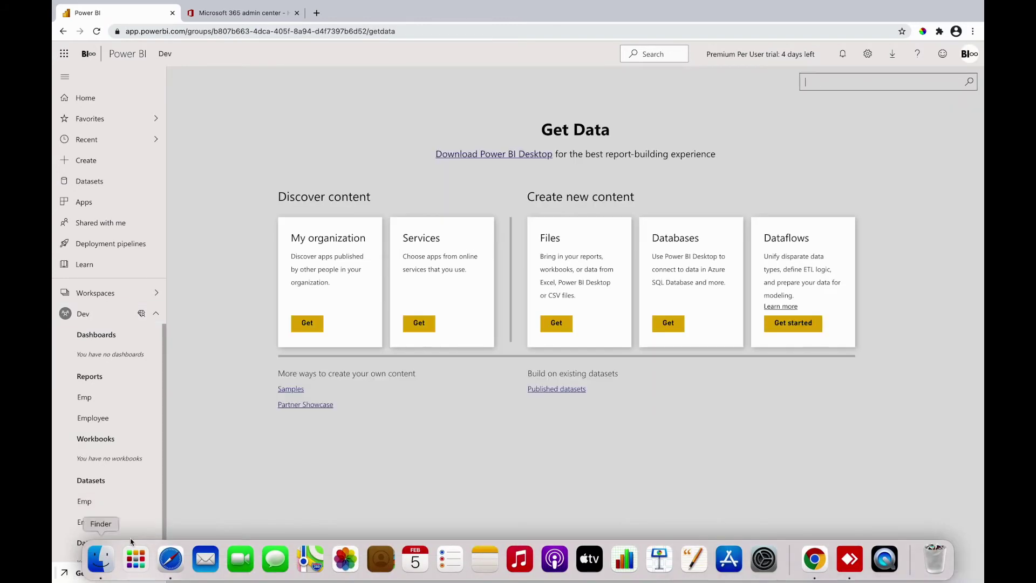
click(556, 323)
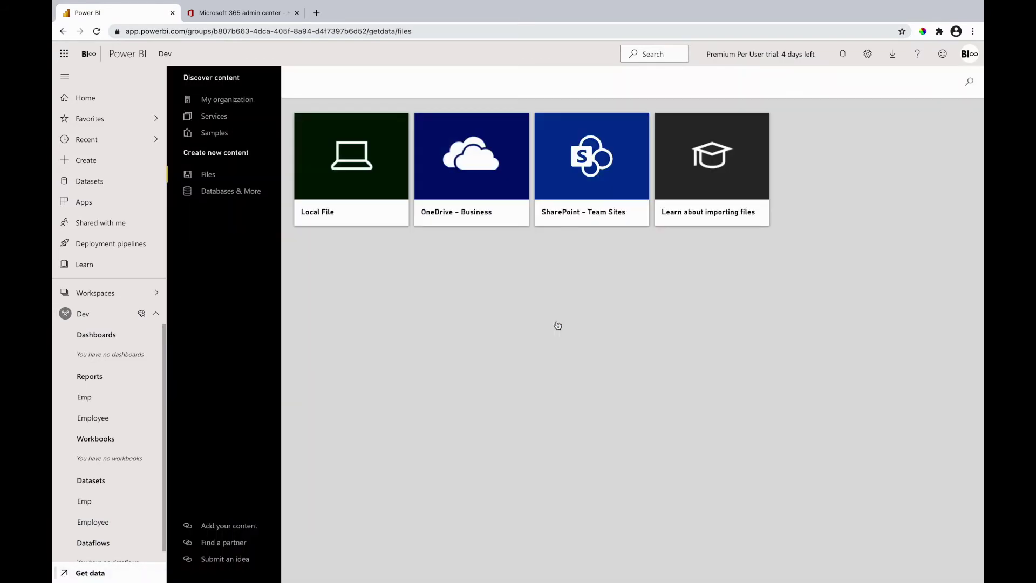
click(481, 194)
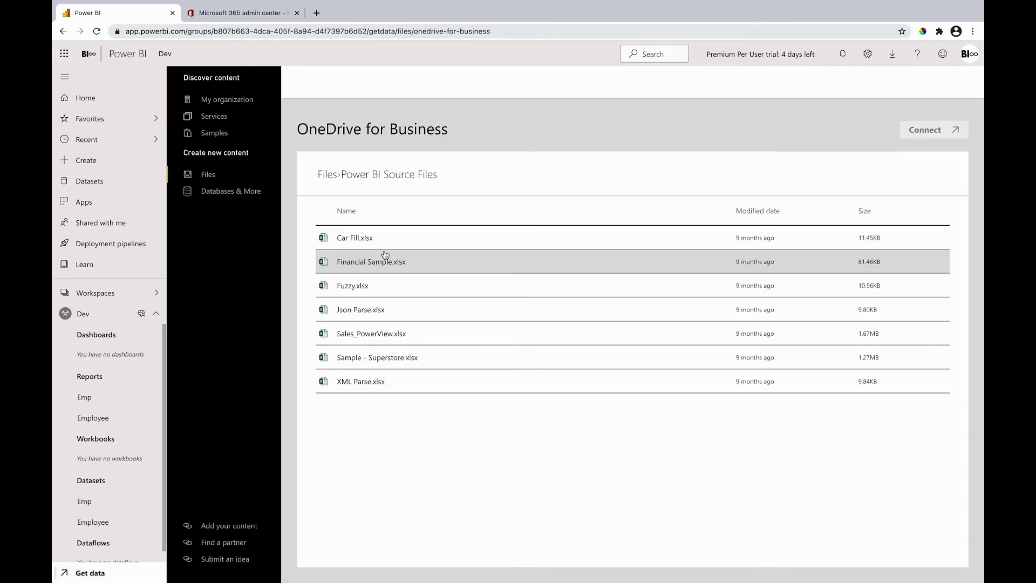
click(372, 263)
click(932, 130)
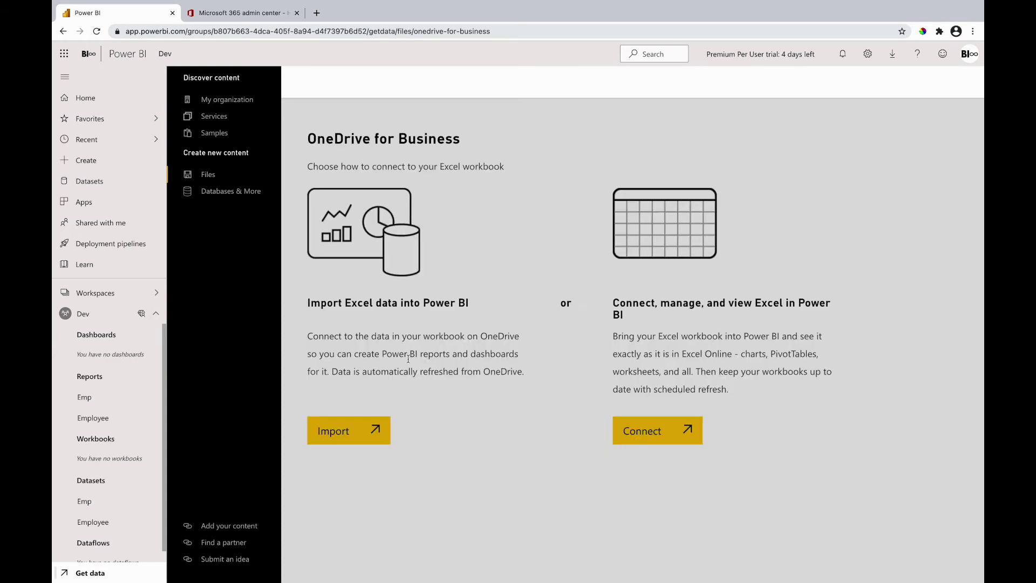
click(348, 433)
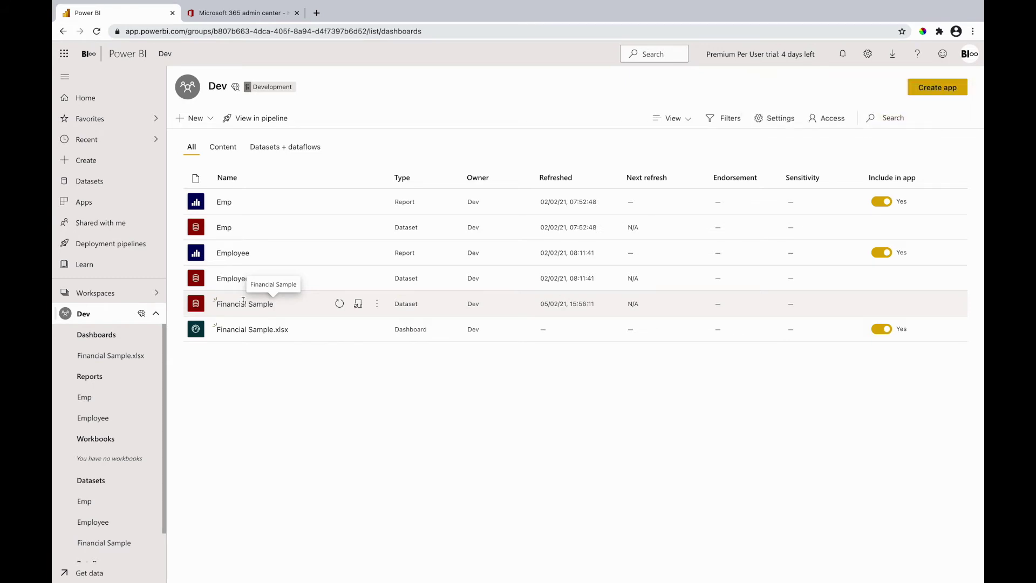
Open the Test deployment pipeline and examine the items in its Dev stage.
click(112, 246)
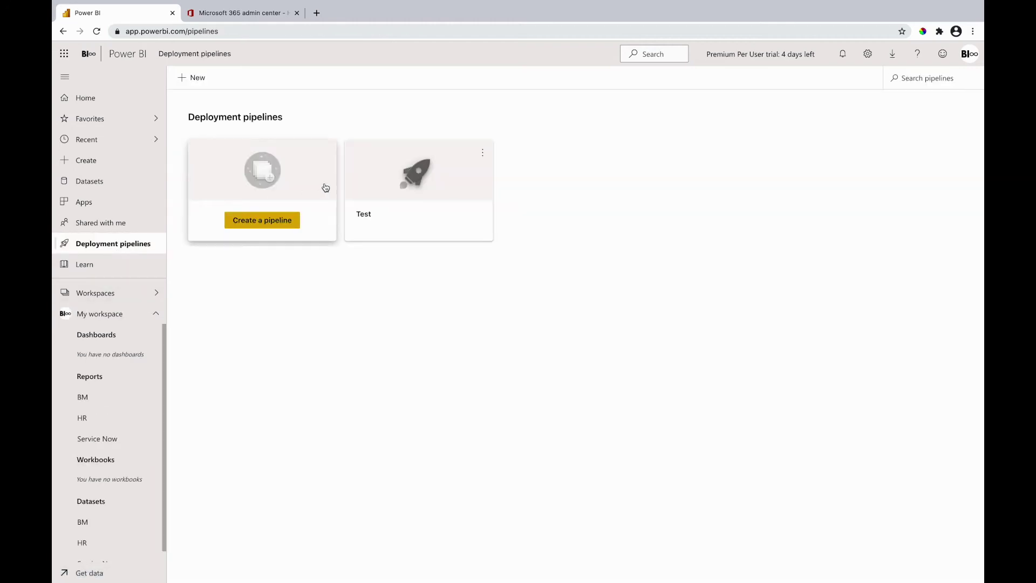
click(388, 184)
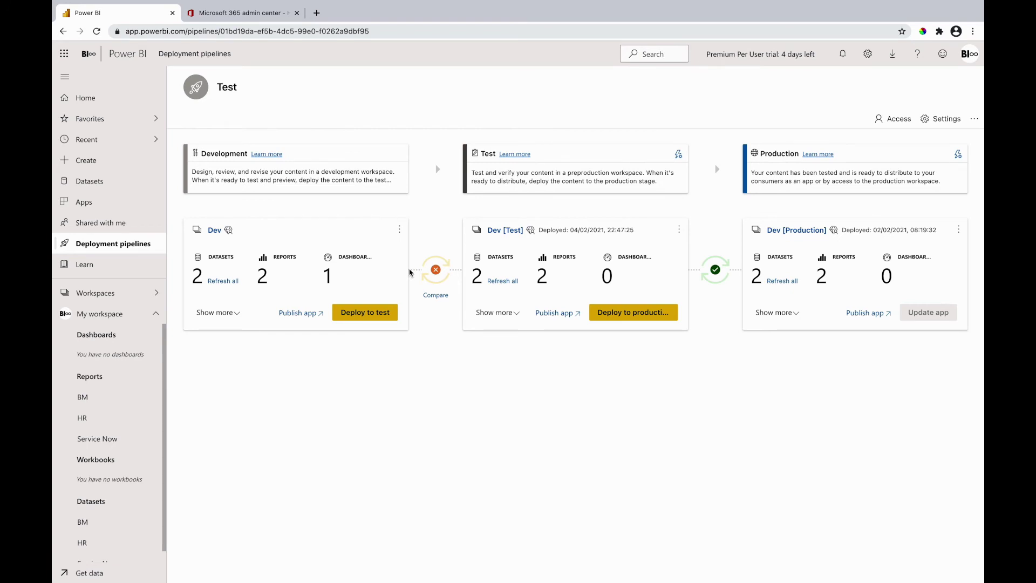
click(215, 312)
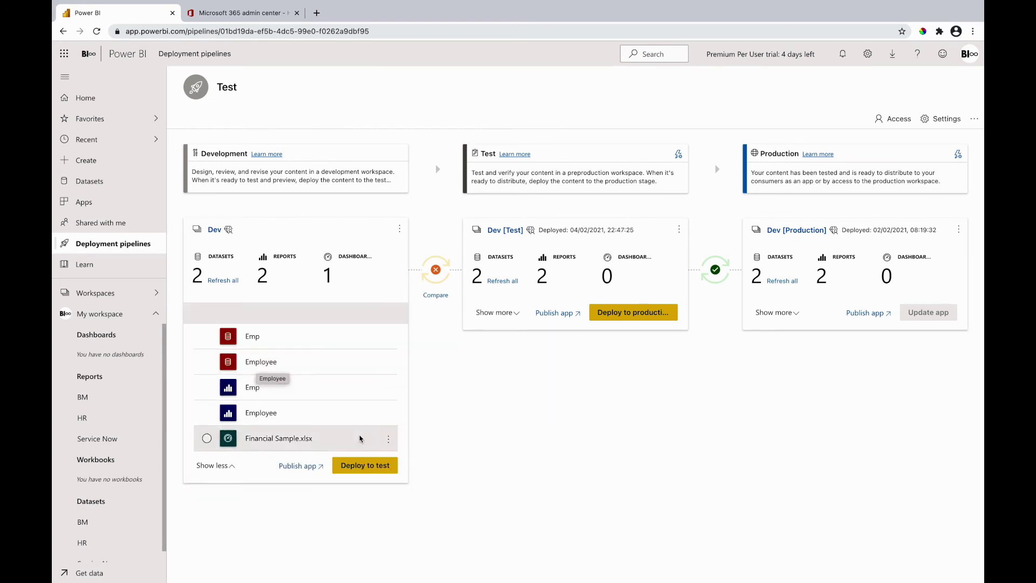
Try to deploy the Dev stage's content to the Test stage.
click(359, 468)
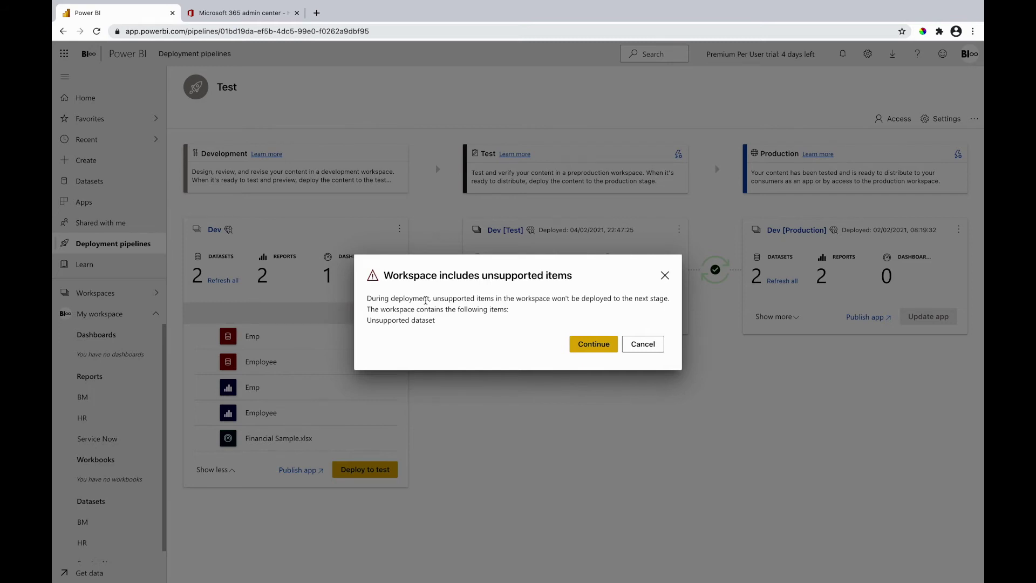
key(Escape)
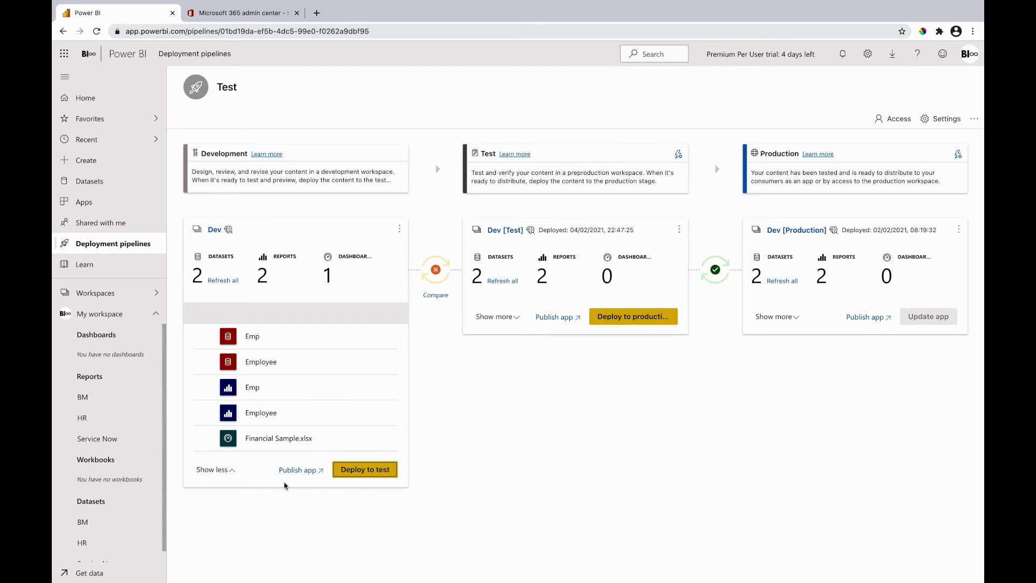
Examine the app publishing setup for the Dev stage and the actions available for the Dev [Production] workspace.
click(295, 471)
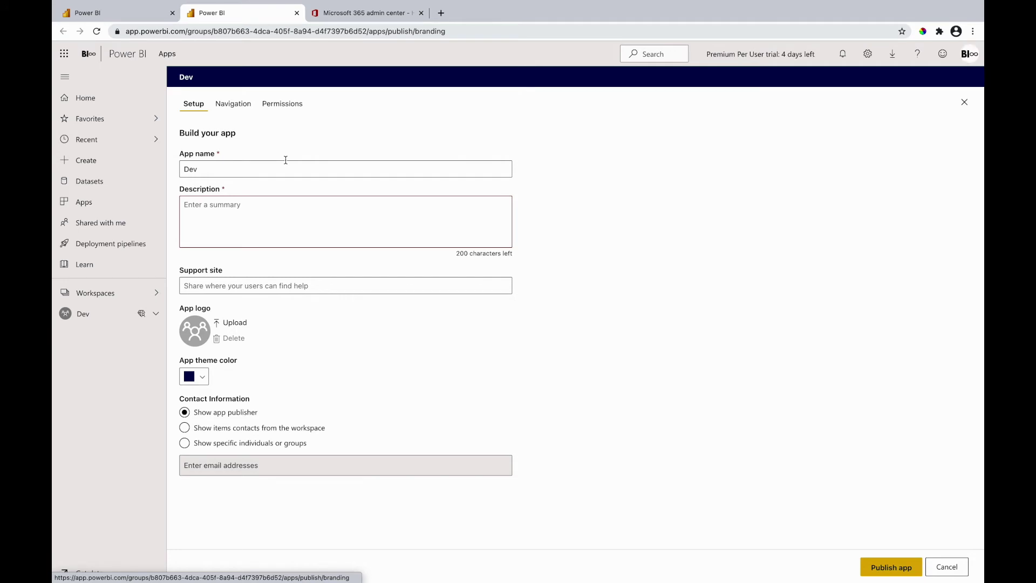
key(ctrl+shift+Tab)
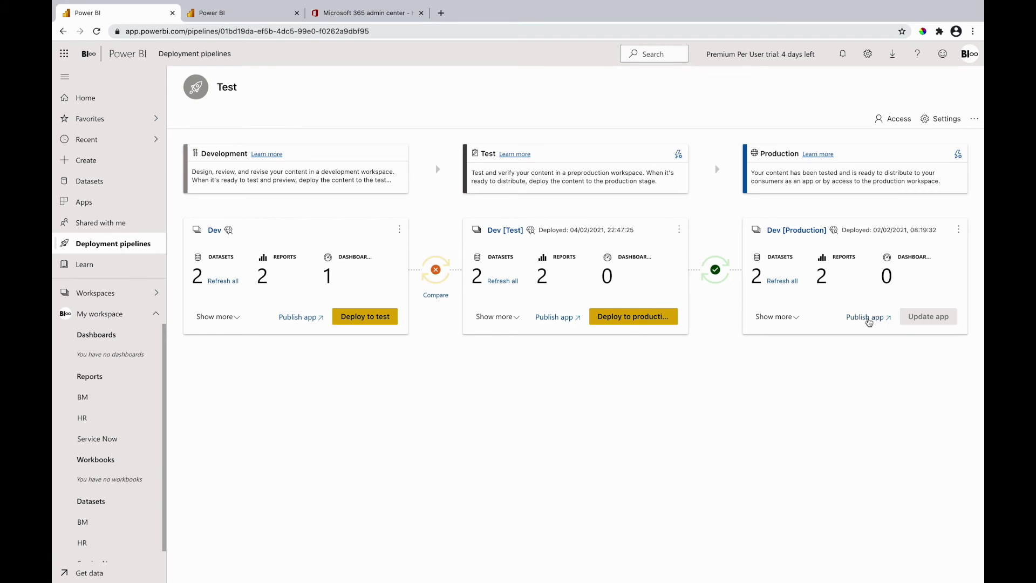
click(960, 230)
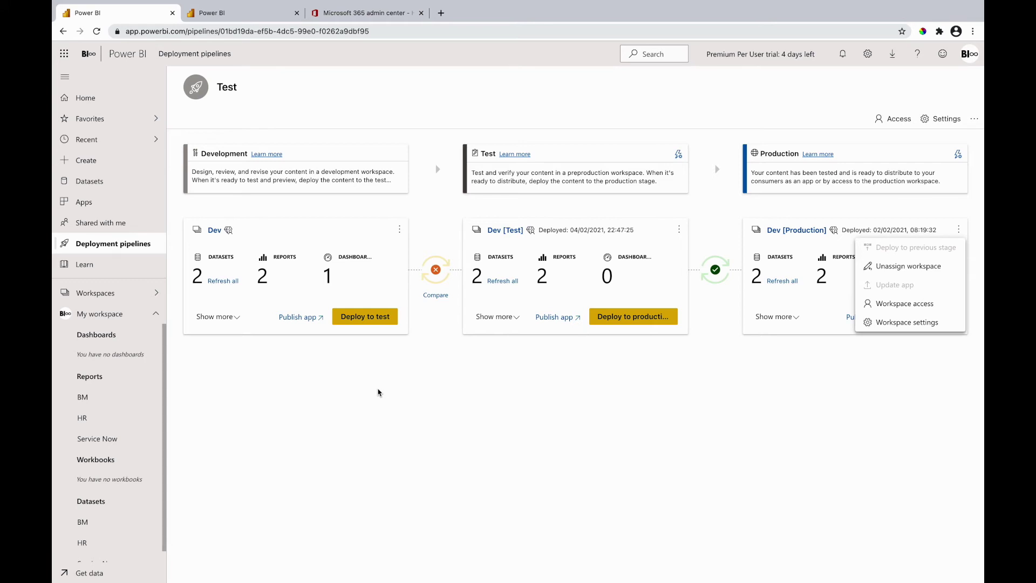
click(155, 291)
Create a deployment pipeline named Test1 from the Premium workspace.
click(155, 292)
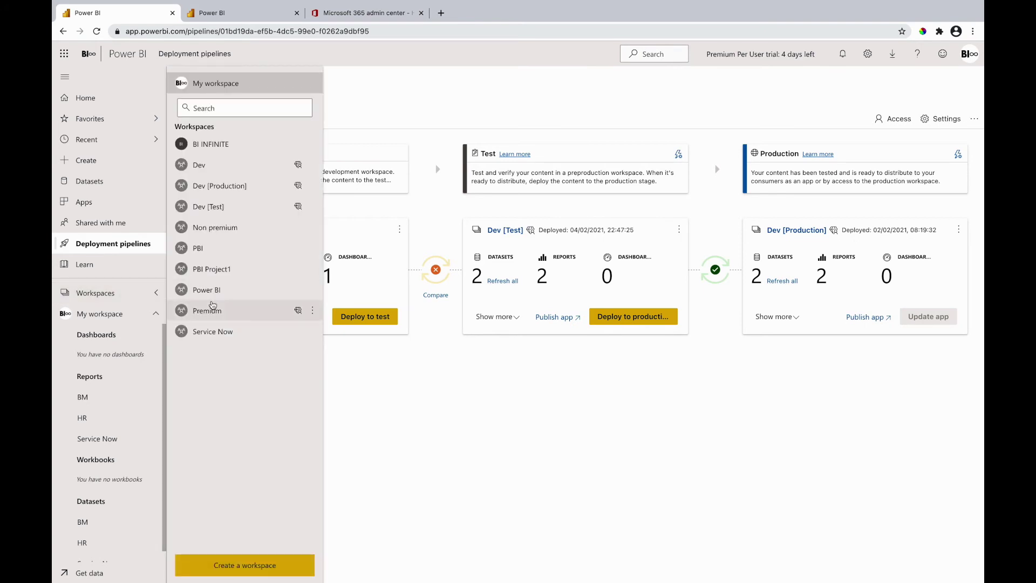
click(212, 313)
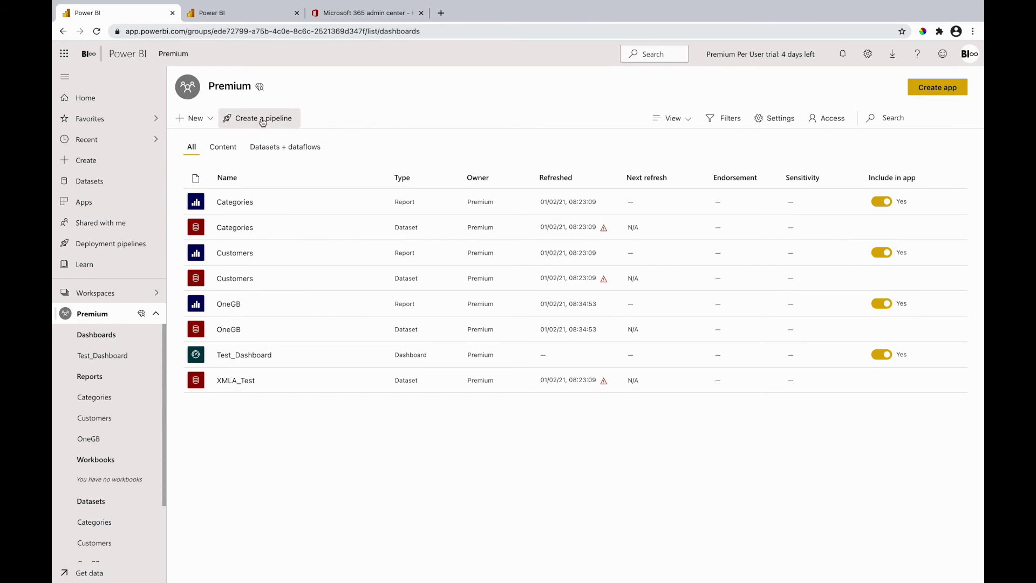
click(263, 120)
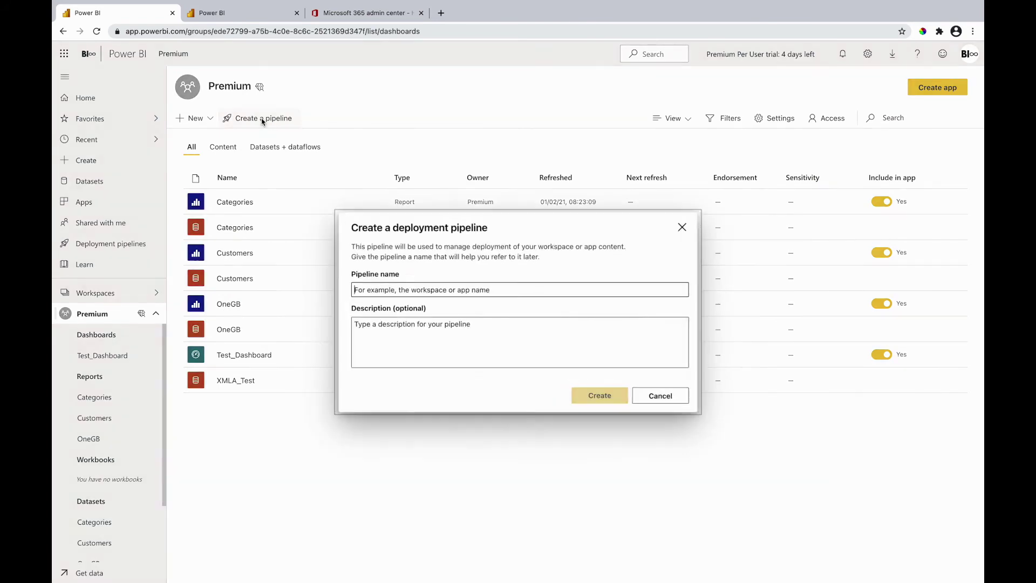
click(436, 287)
text(Test1)
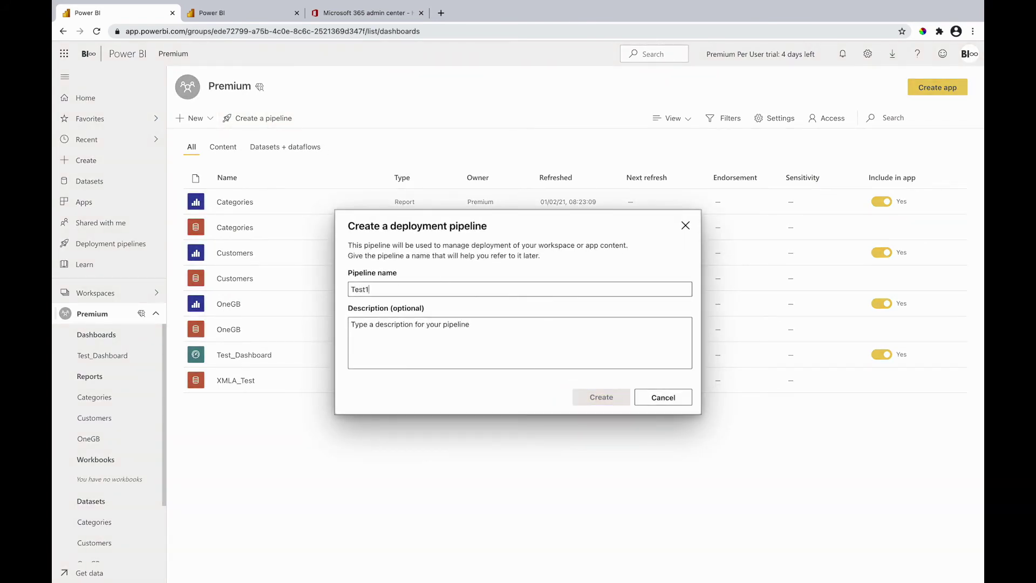
click(609, 400)
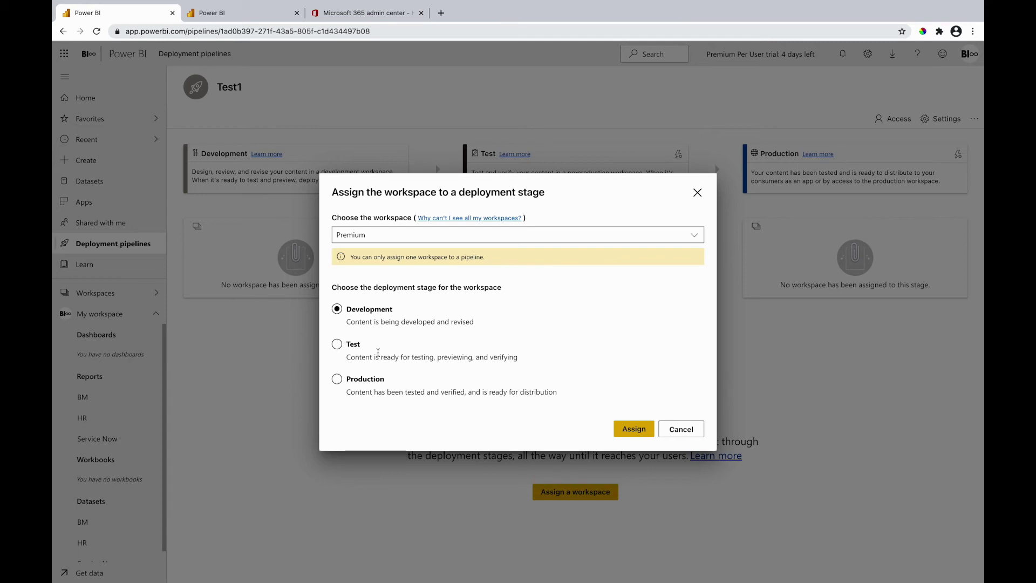
Assign the Premium workspace to the Production stage and deploy its content back to the Test stage.
click(337, 379)
click(630, 430)
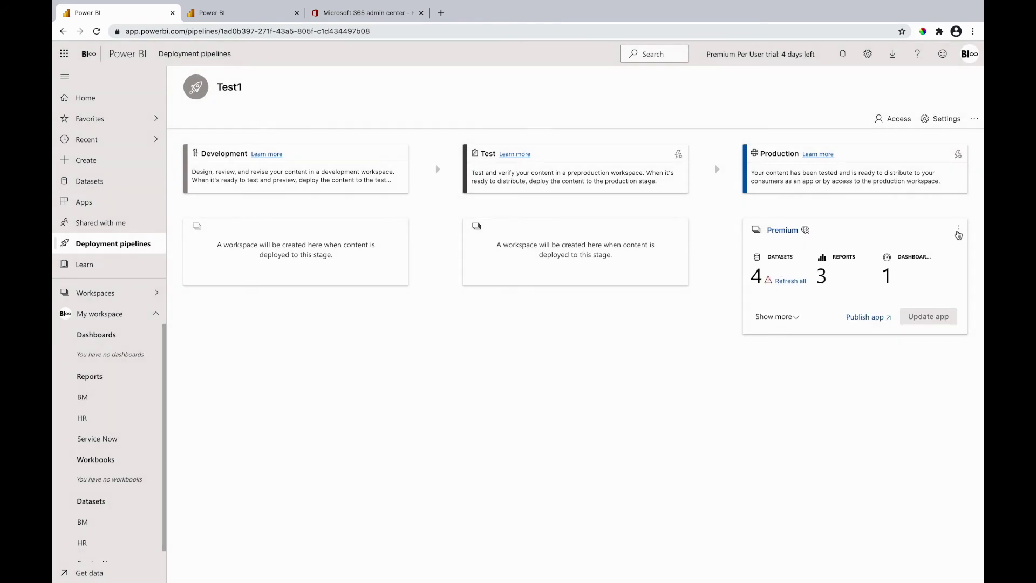
click(958, 232)
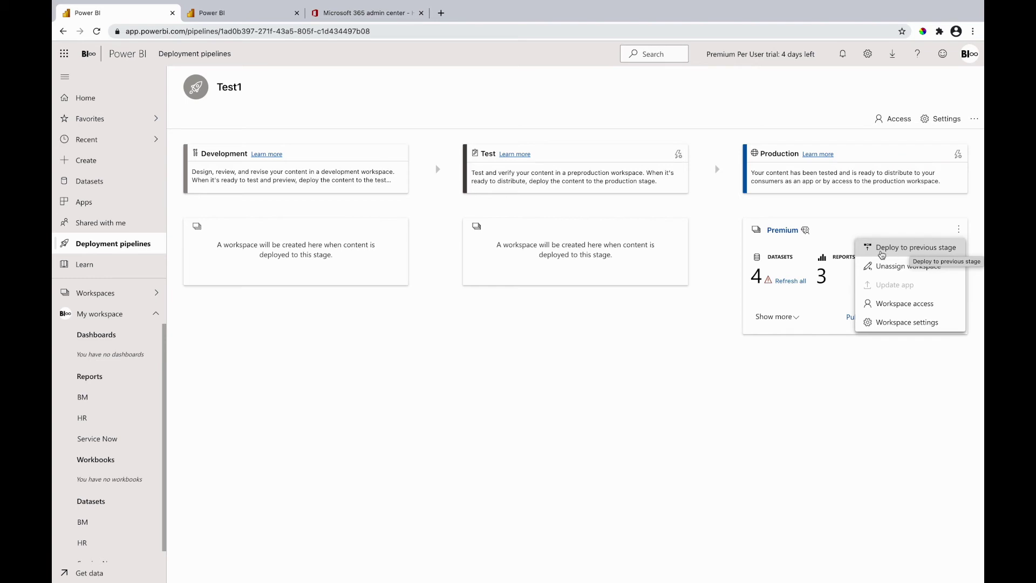
click(902, 250)
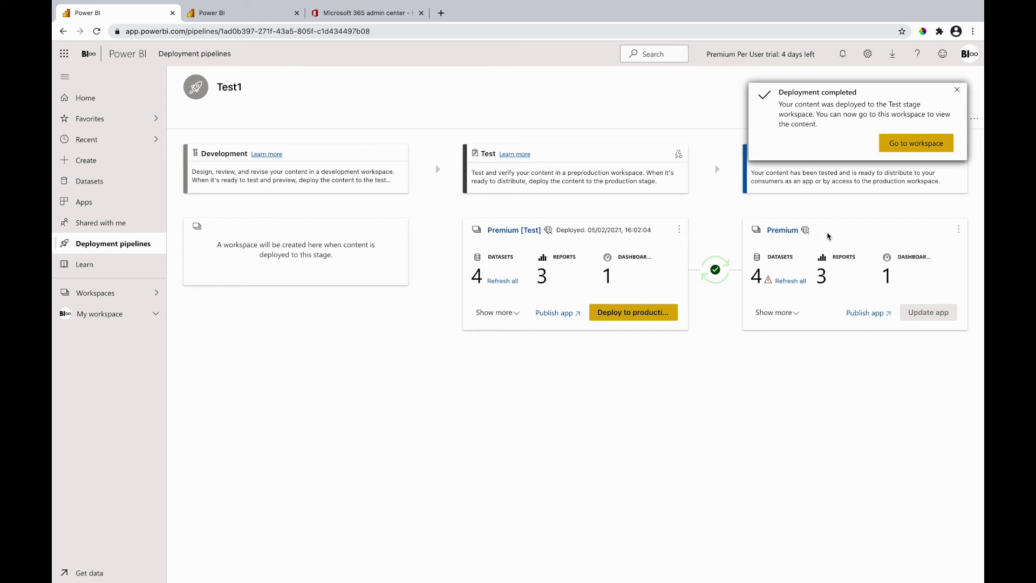
Examine the actions available for the Premium [Test] workspace and for the Test1 pipeline itself.
click(681, 230)
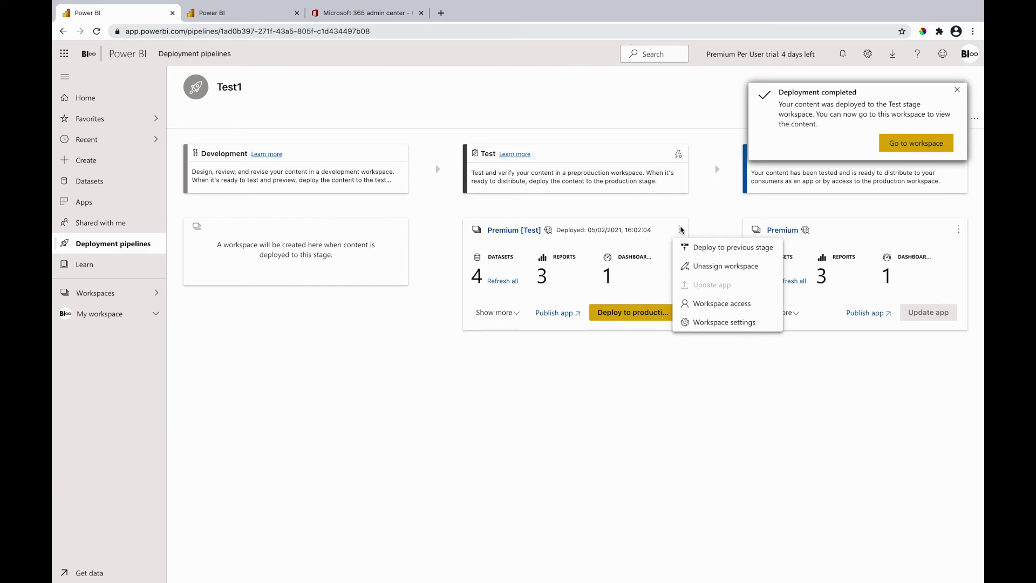
click(657, 440)
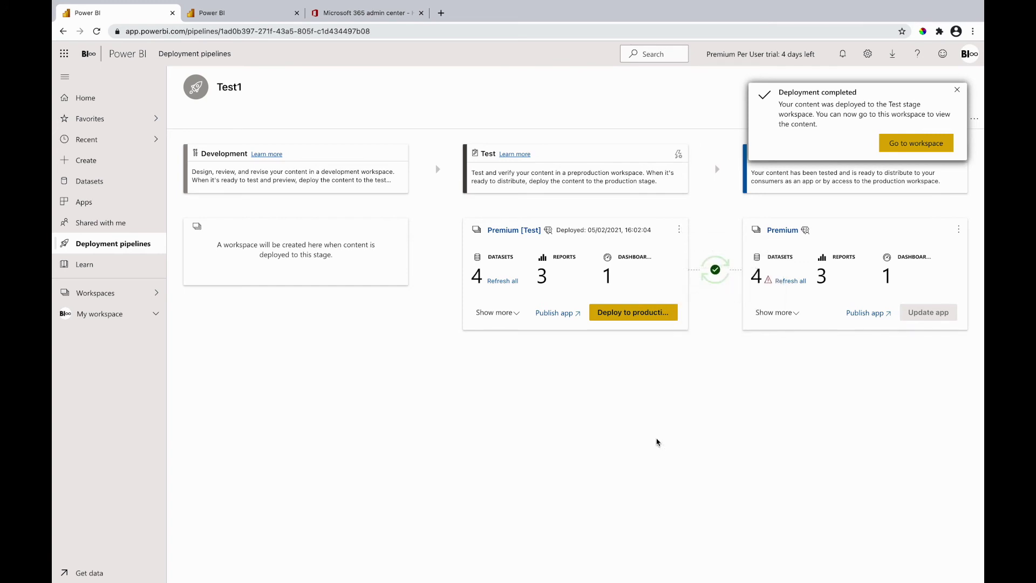
click(958, 91)
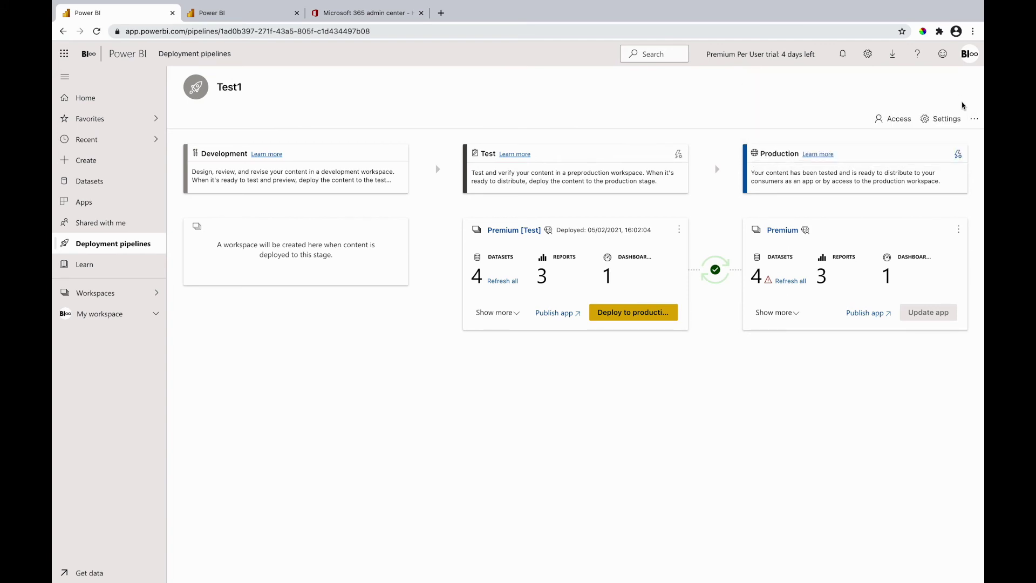
click(976, 121)
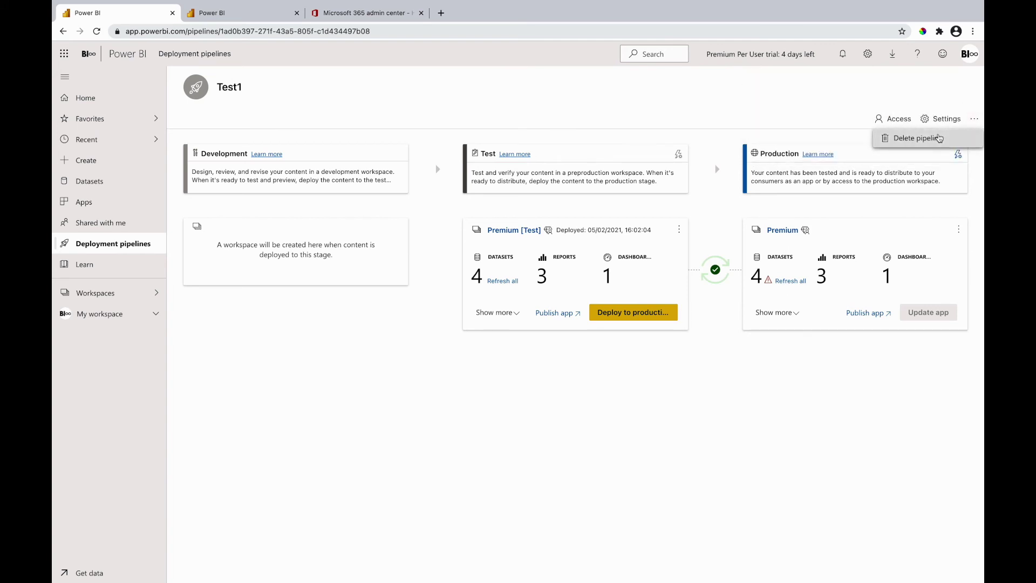
Delete the Test1 deployment pipeline and check which workspaces remain in the workspace list.
click(918, 138)
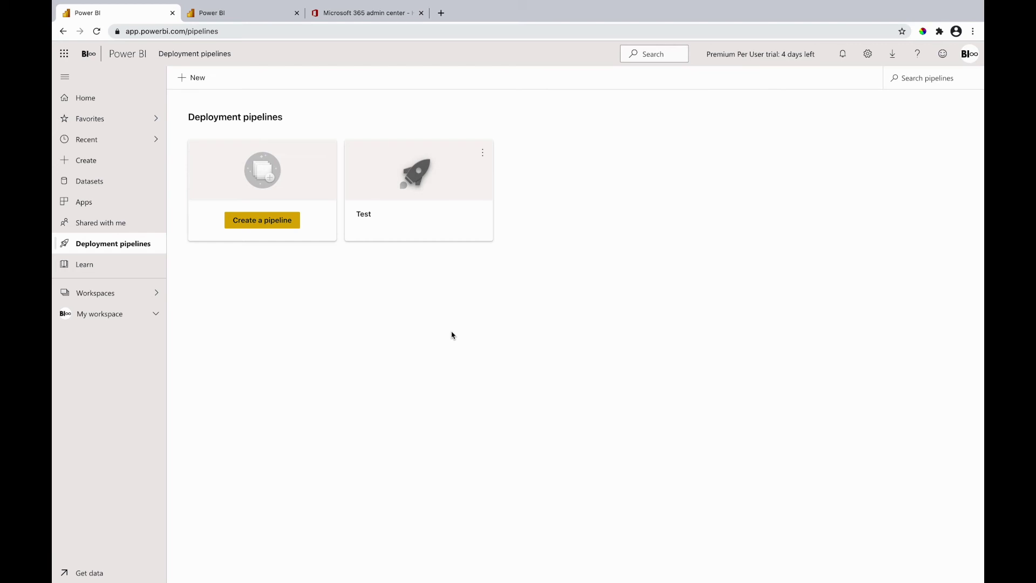
click(150, 294)
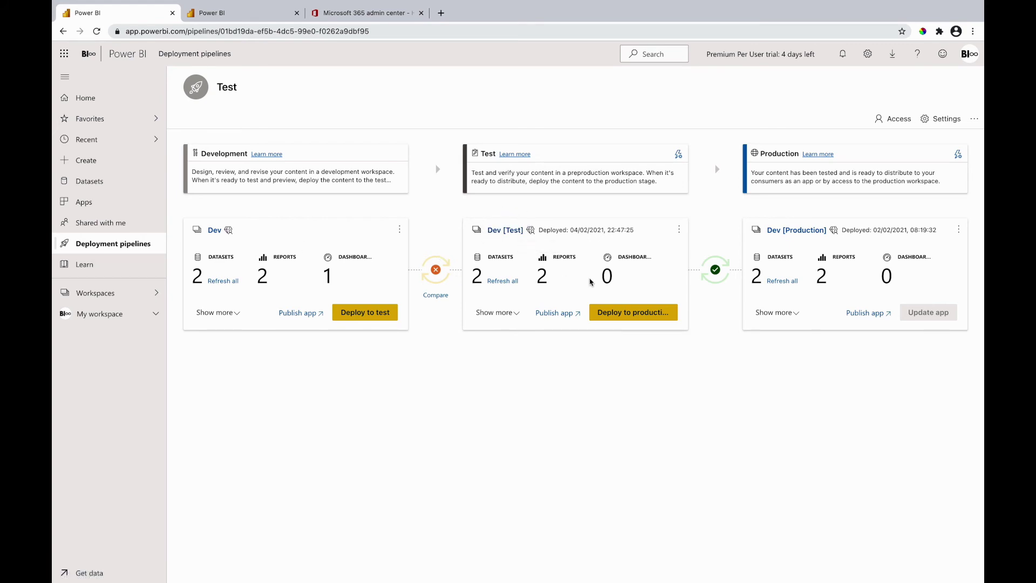
In the Test pipeline, rename the Dev [Test] workspace to Test Stage and save its settings.
click(679, 231)
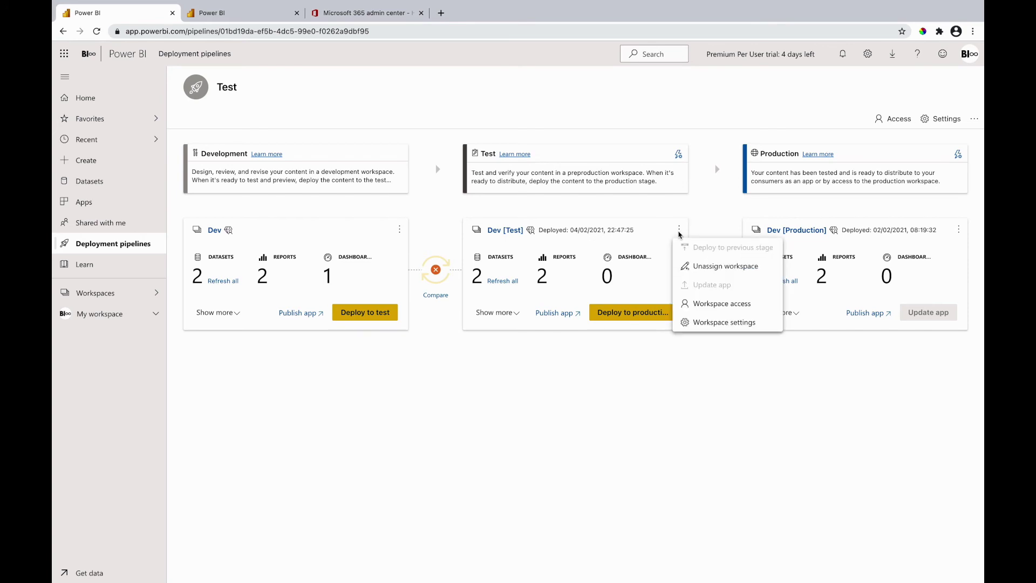
click(710, 323)
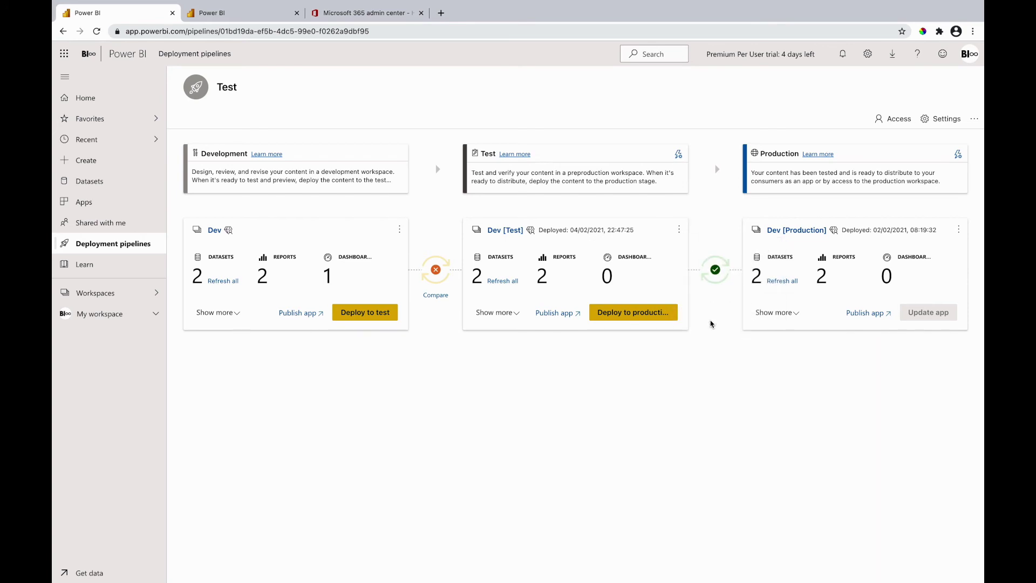
click(768, 230)
key(BackSpace)
key(BackSpace)
key(BackSpace)
key(BackSpace)
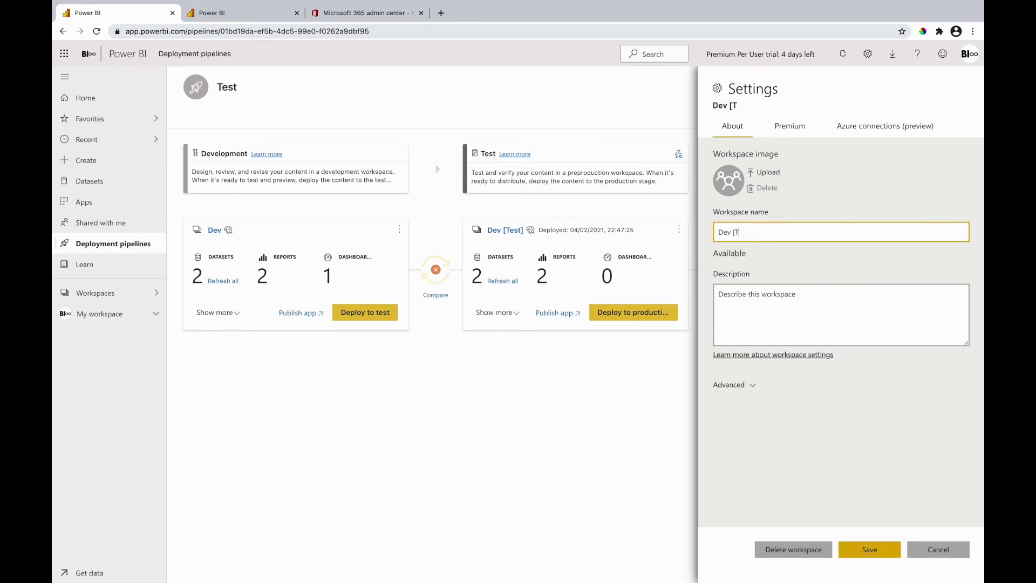
key(BackSpace)
key(BackSpace)
key(BackSpace)
key(BackSpace)
key(BackSpace)
key(BackSpace)
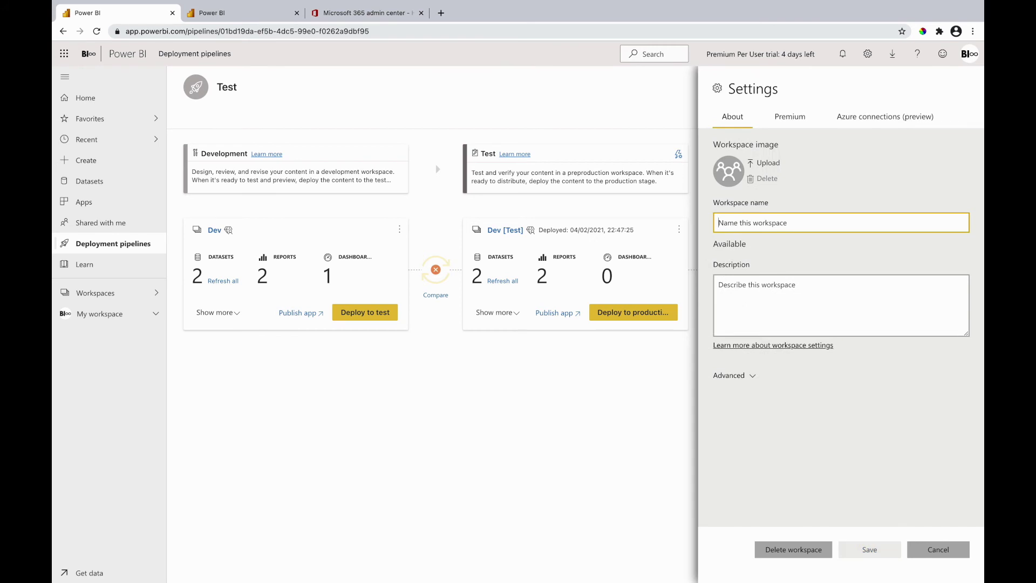
text(Test Stage)
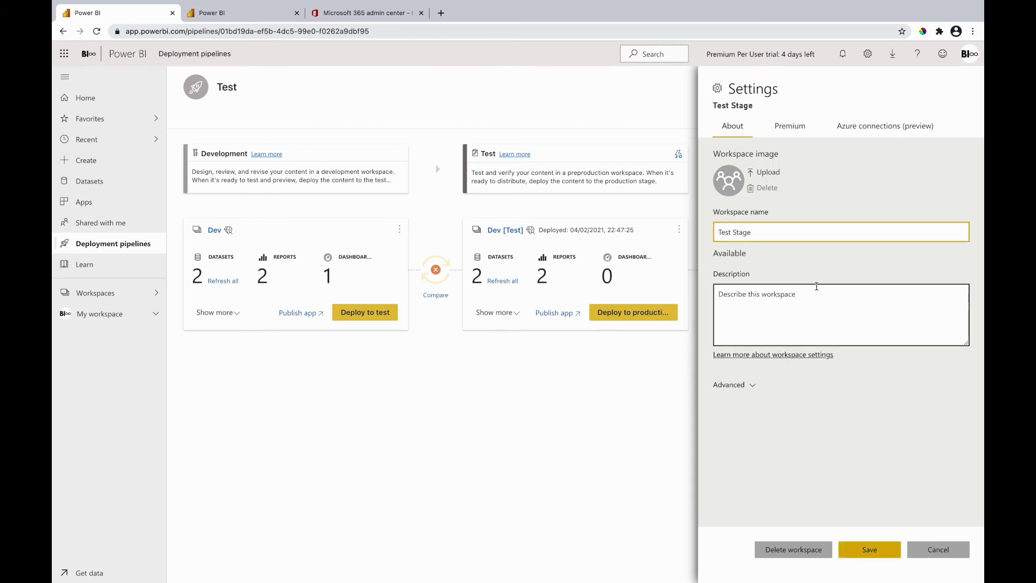
click(867, 549)
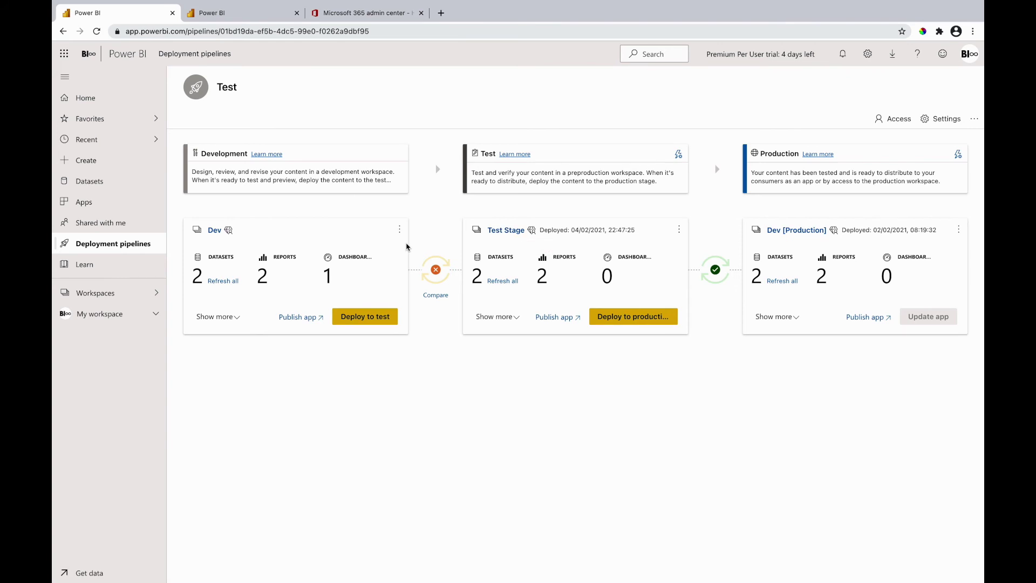
Try to delete the Dev workspace while it is still assigned to the Test pipeline.
click(123, 293)
click(312, 168)
click(326, 186)
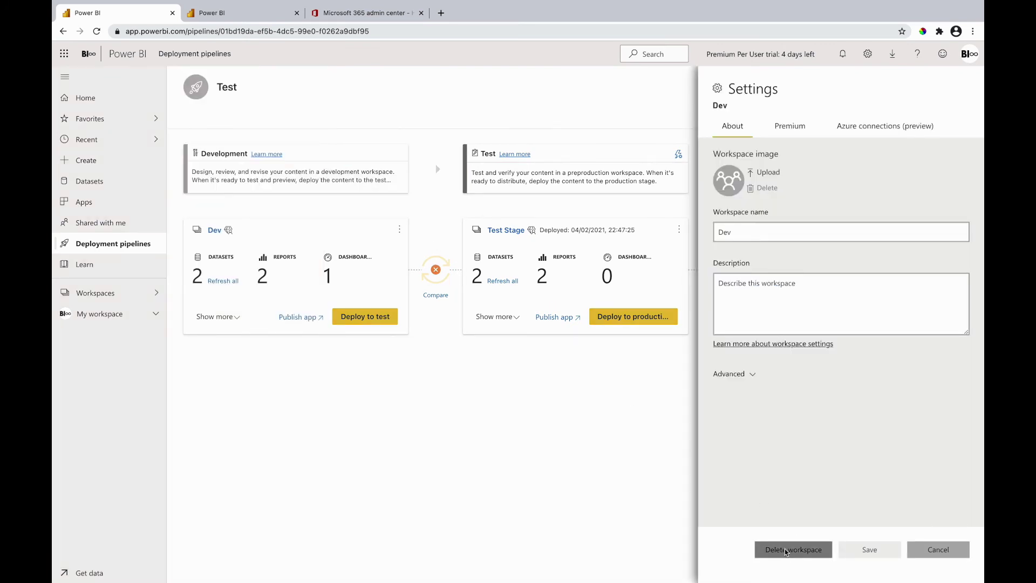
click(786, 550)
click(615, 326)
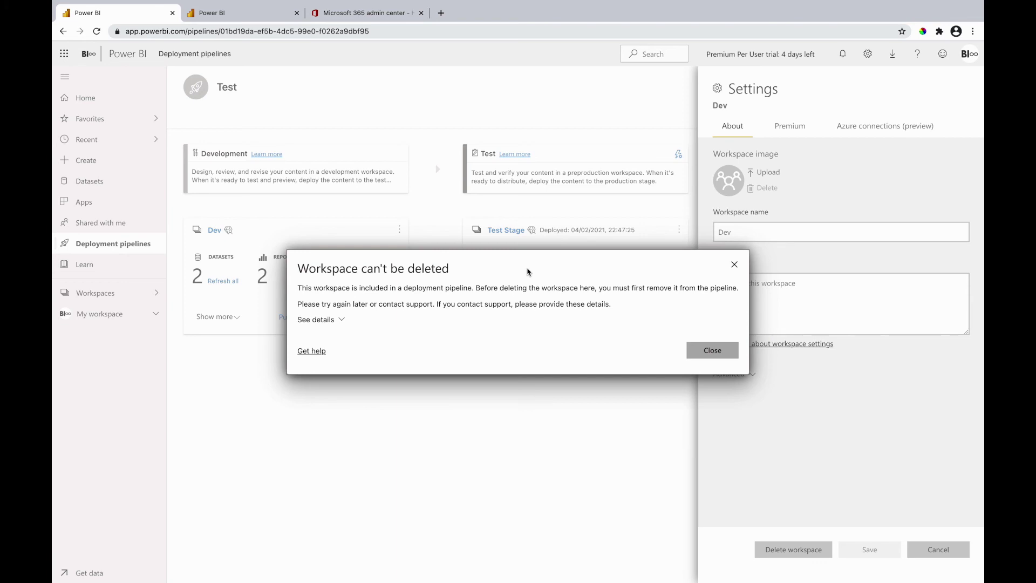
click(734, 266)
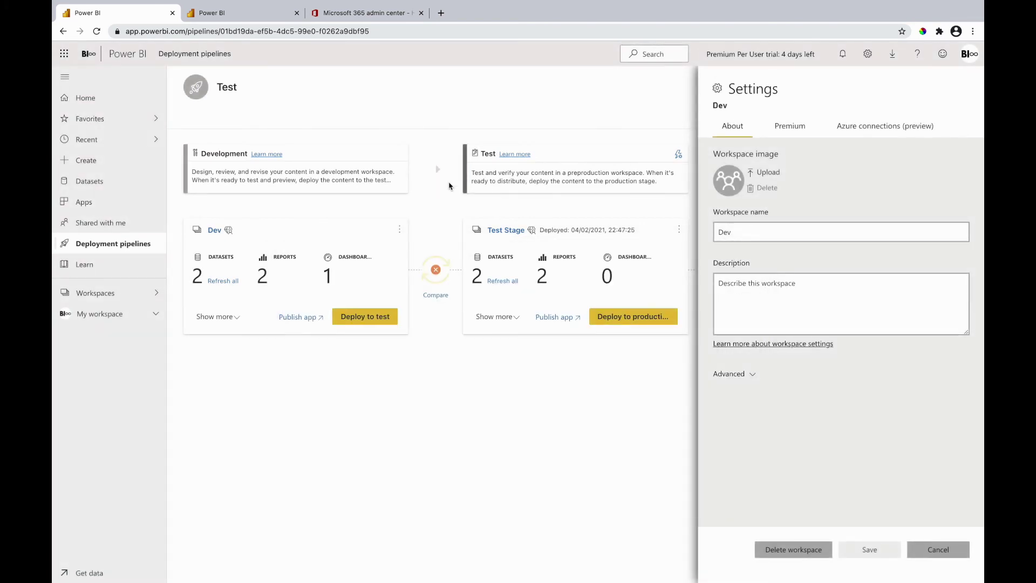
Unassign the Dev workspace from the Development stage of the Test pipeline.
click(400, 230)
click(400, 230)
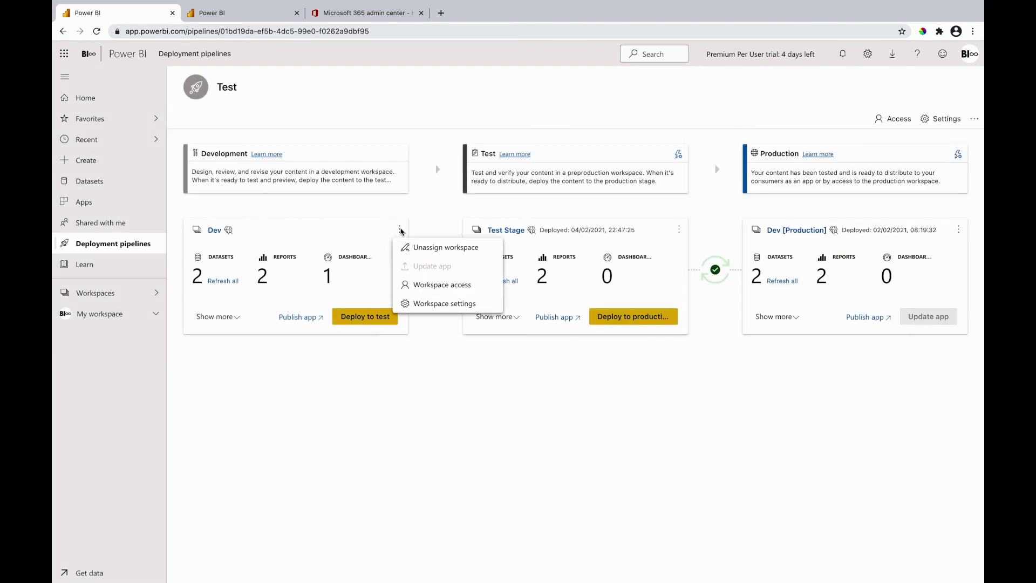
click(439, 249)
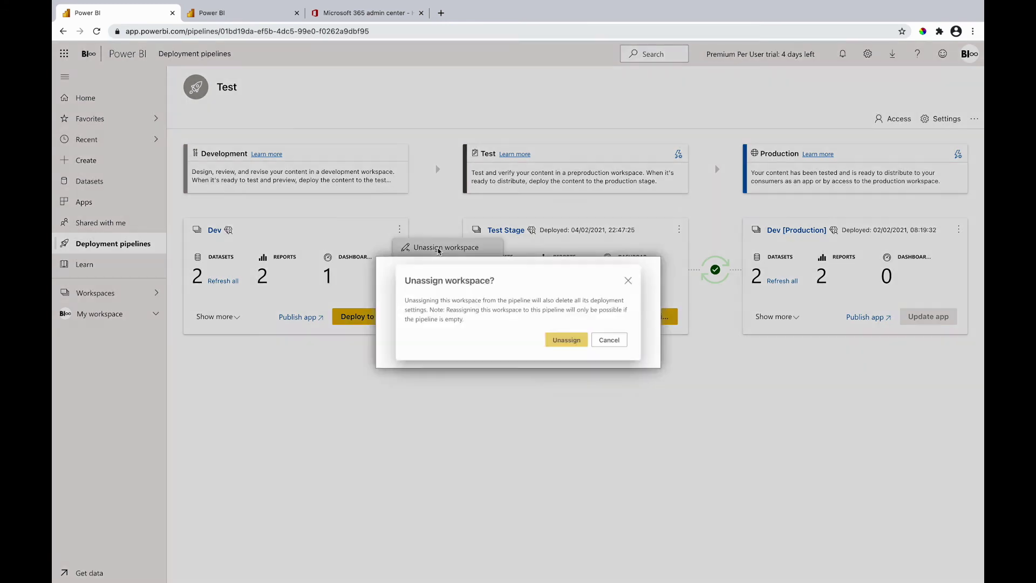
click(574, 345)
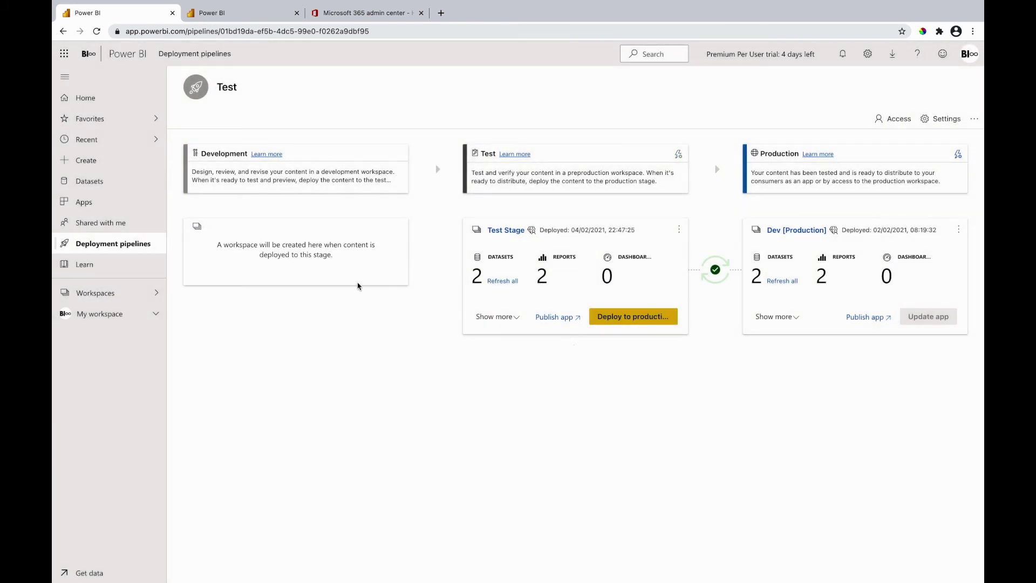
Delete the Dev workspace through its workspace settings.
click(145, 295)
click(313, 164)
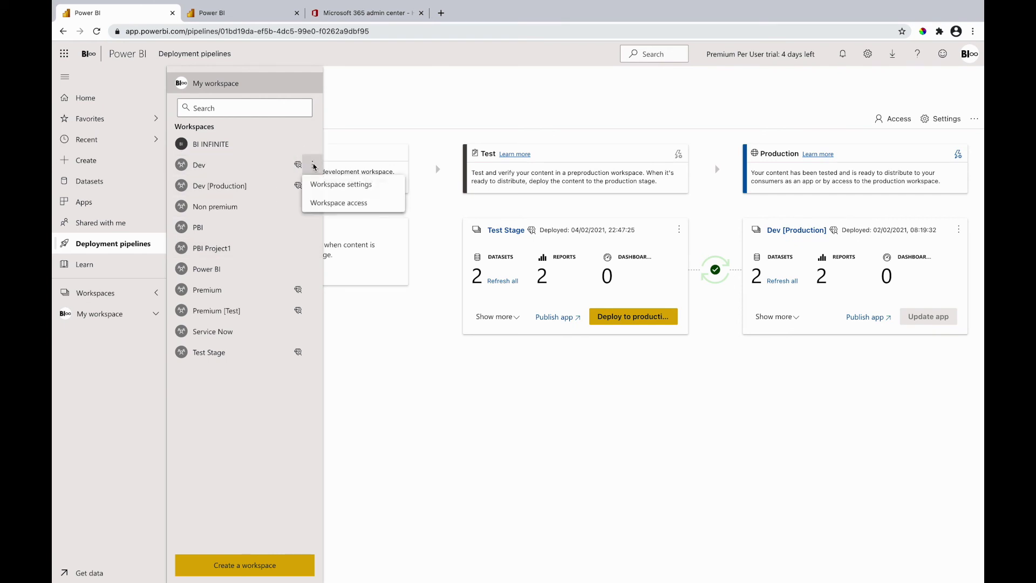
click(331, 186)
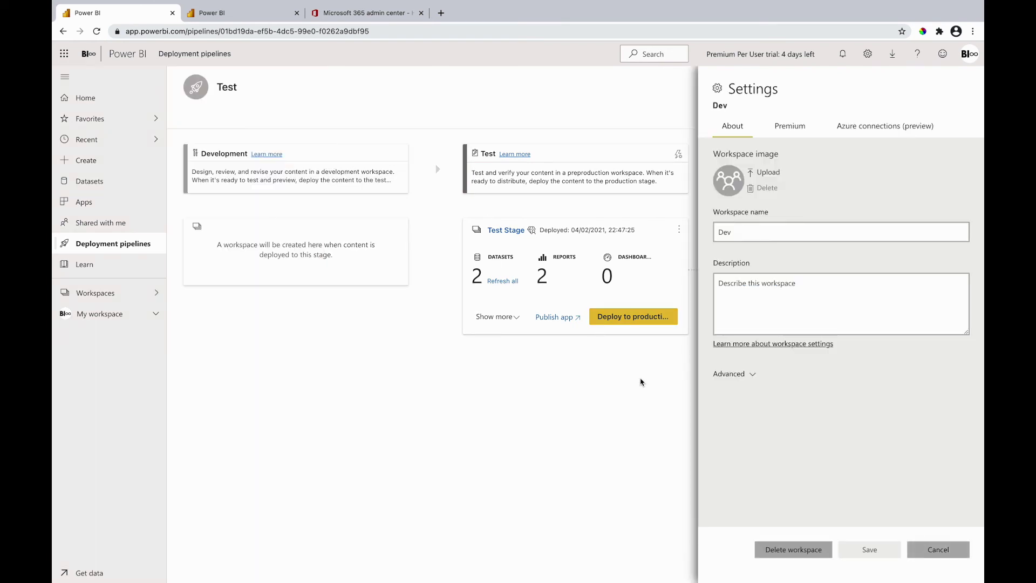
click(798, 550)
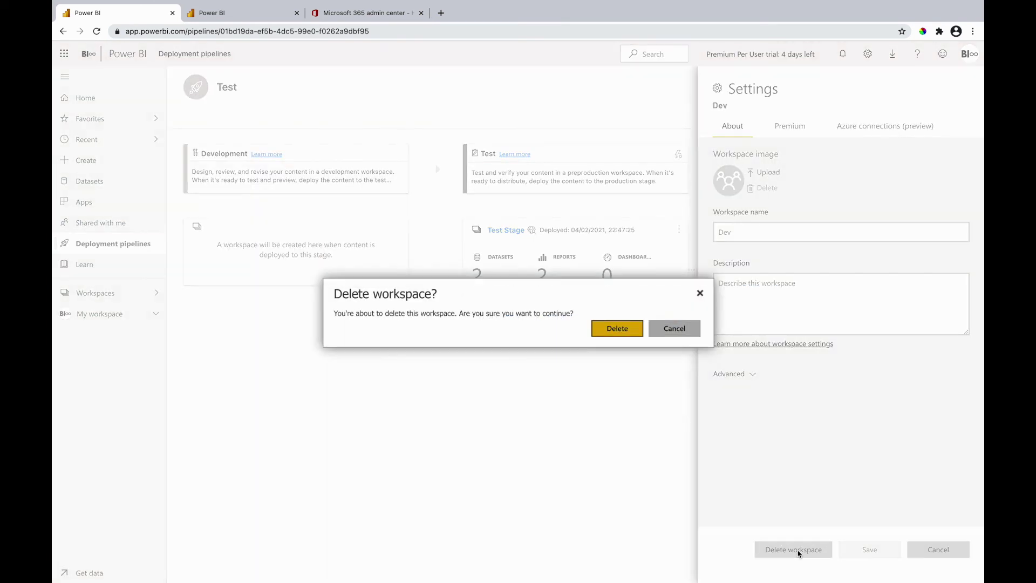
click(629, 324)
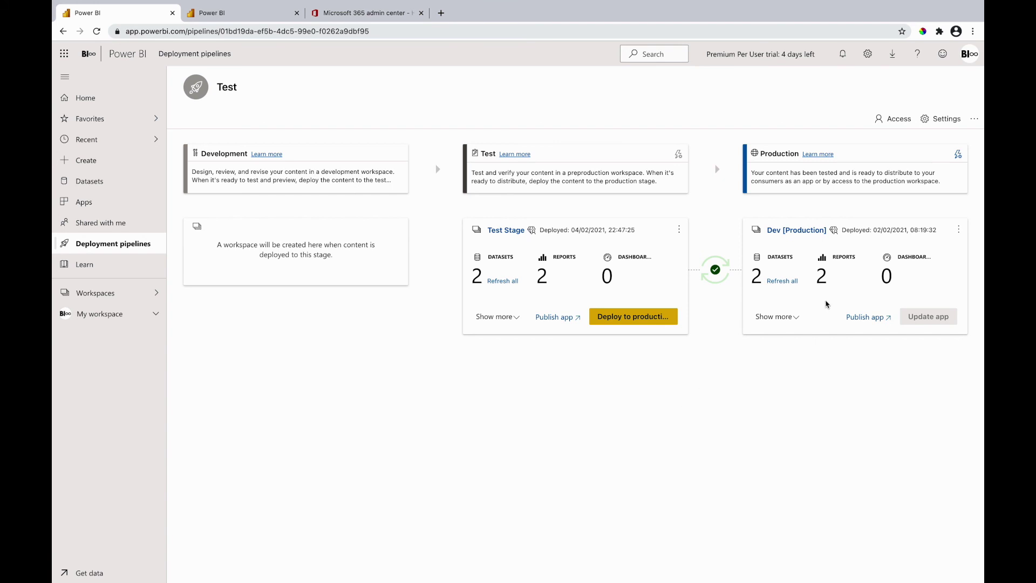
Unassign the remaining workspaces from the Test pipeline and assign Dev [Production] to its Production stage.
click(960, 230)
click(924, 266)
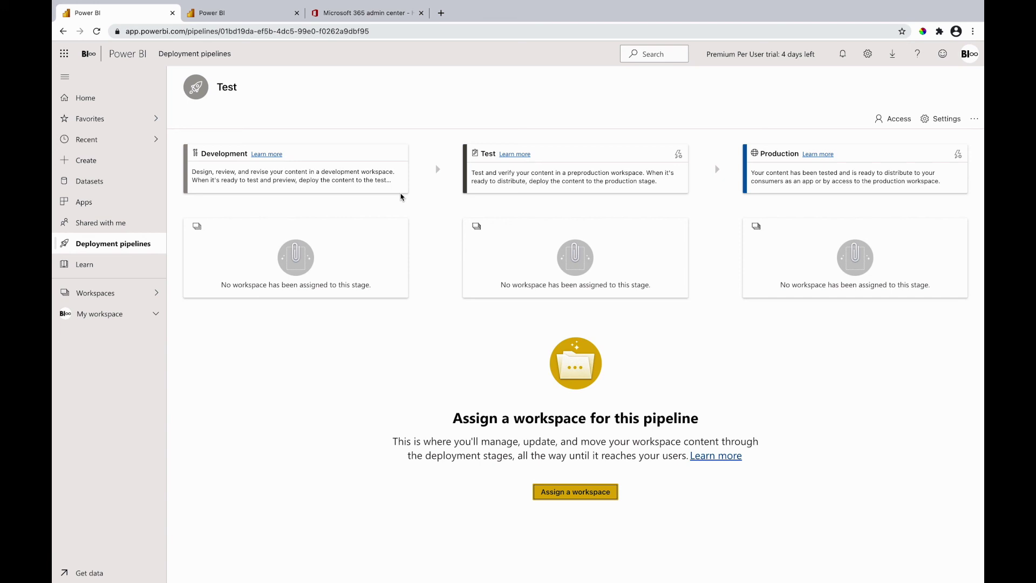
click(562, 493)
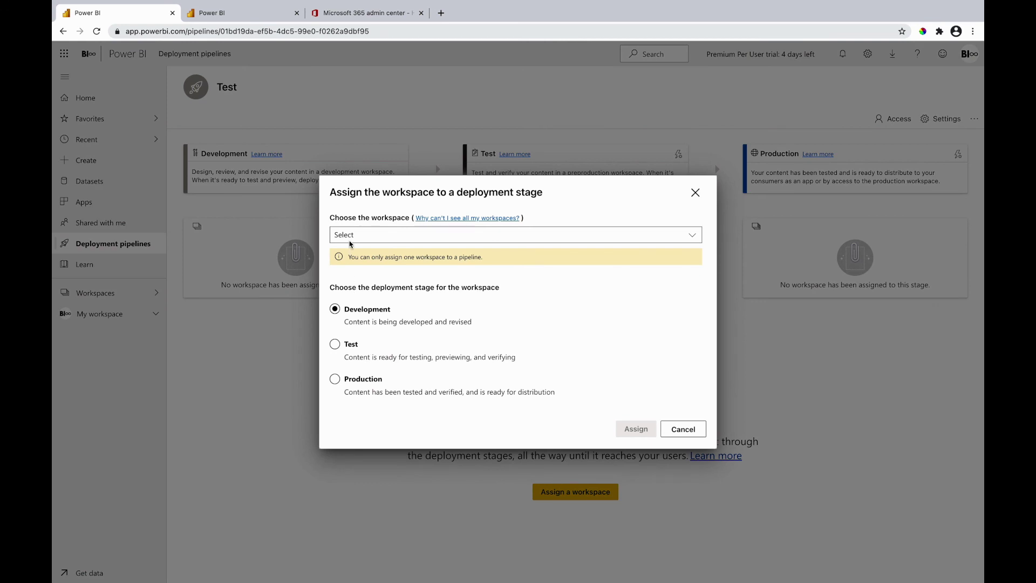
click(350, 235)
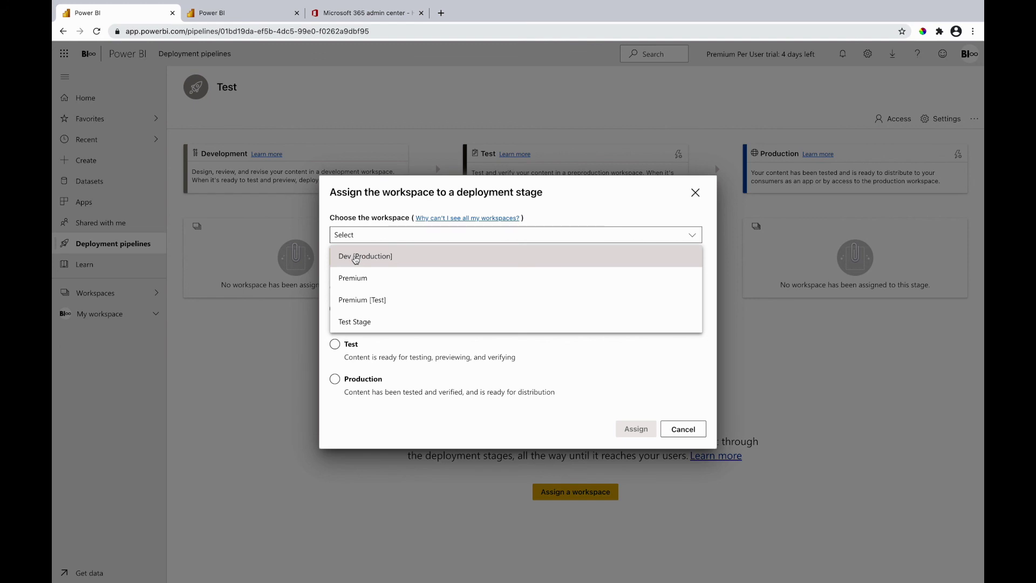
click(356, 259)
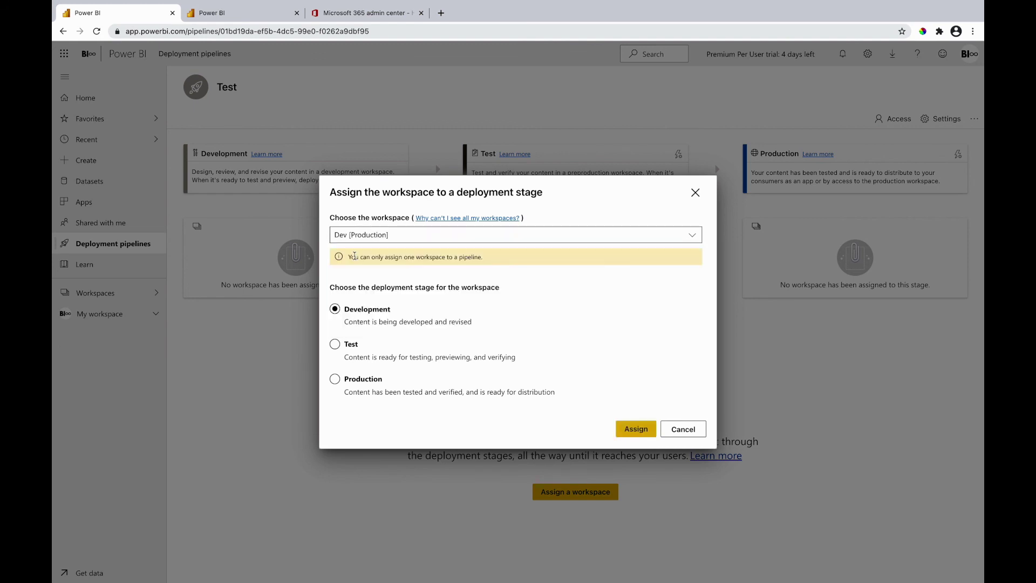
click(335, 379)
click(629, 431)
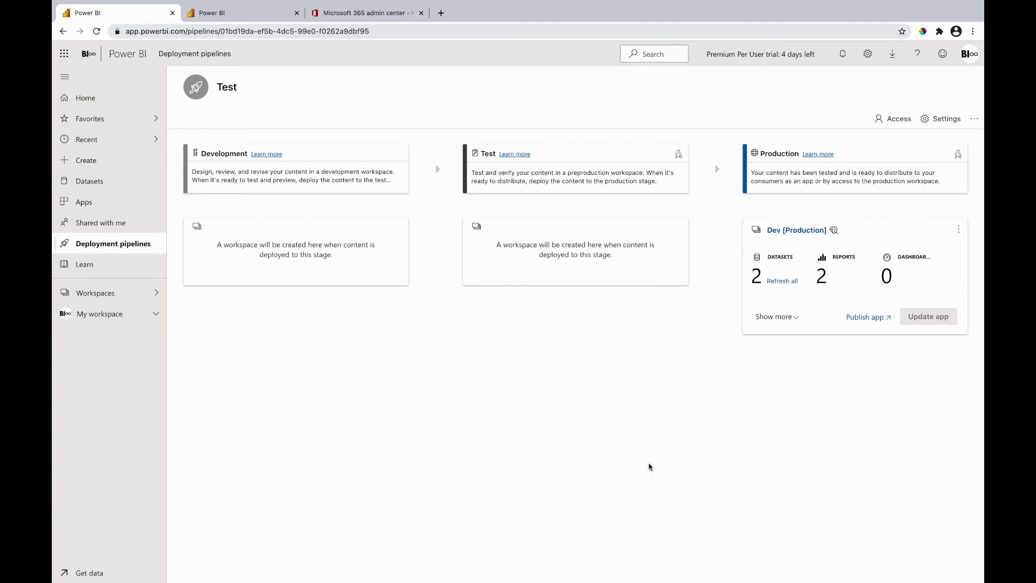
Deploy the Dev [Production] content back to the Test stage, and from there back to the Development stage.
click(959, 231)
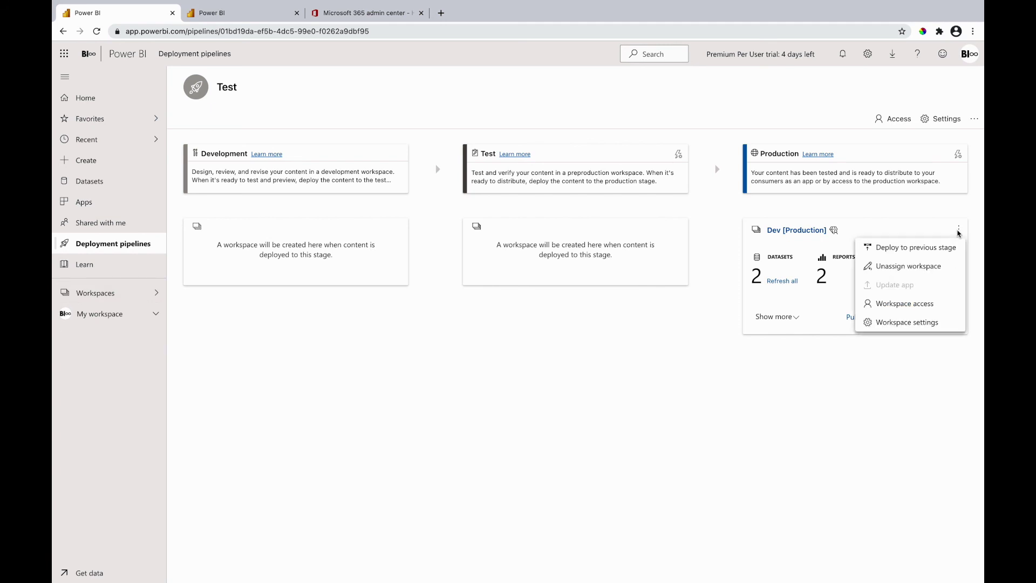
click(921, 252)
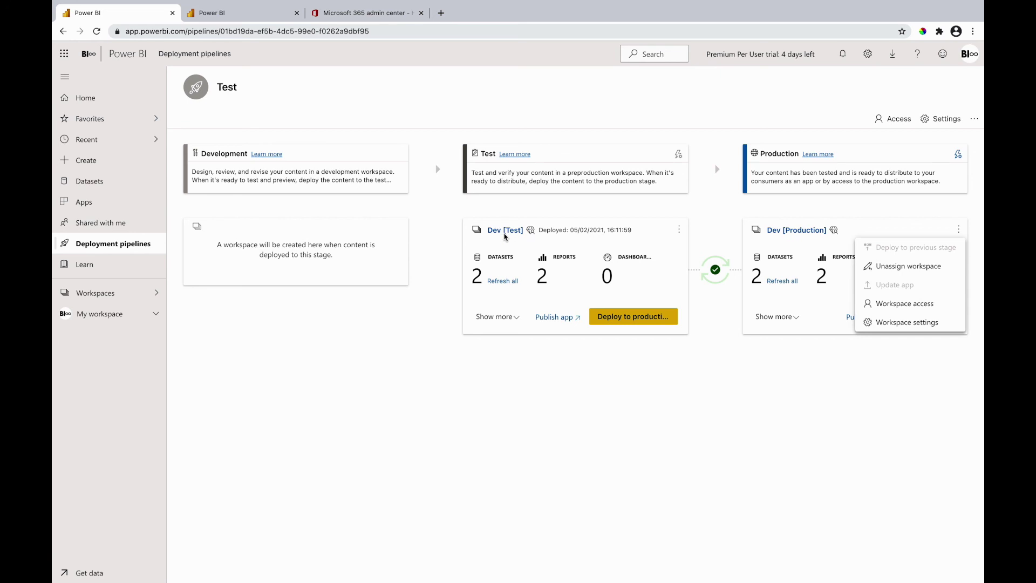
click(153, 299)
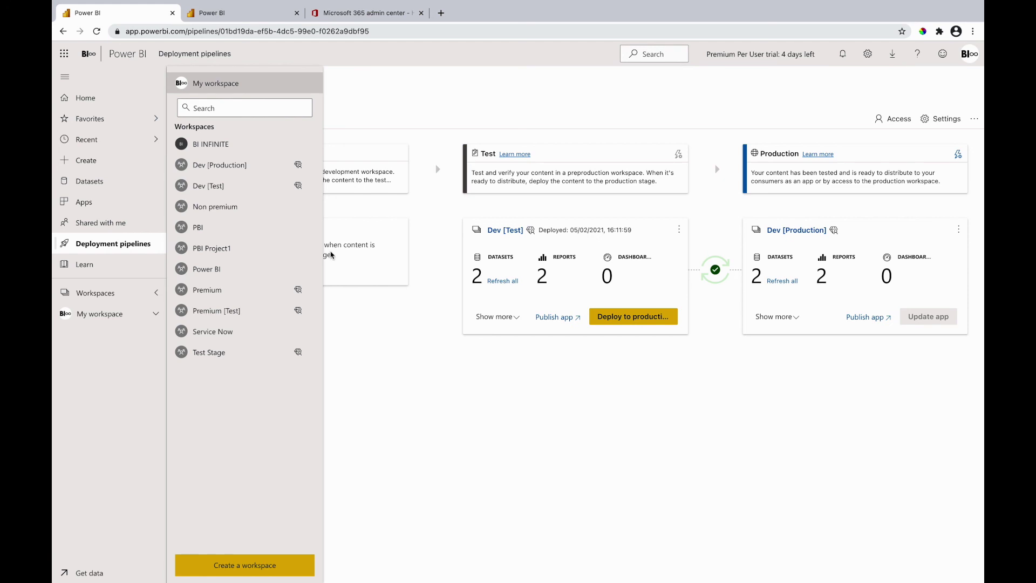
click(627, 477)
click(682, 229)
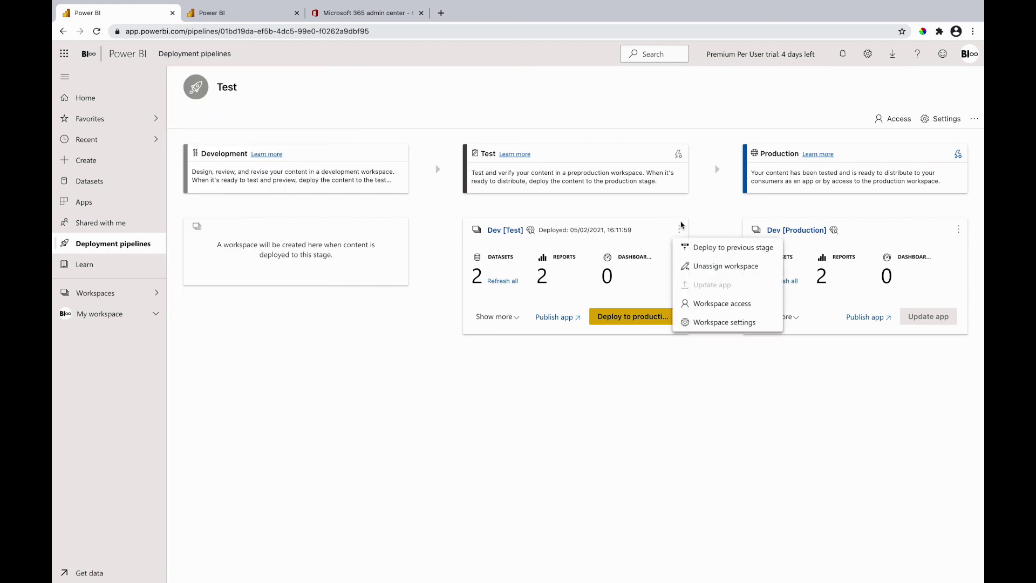
click(698, 253)
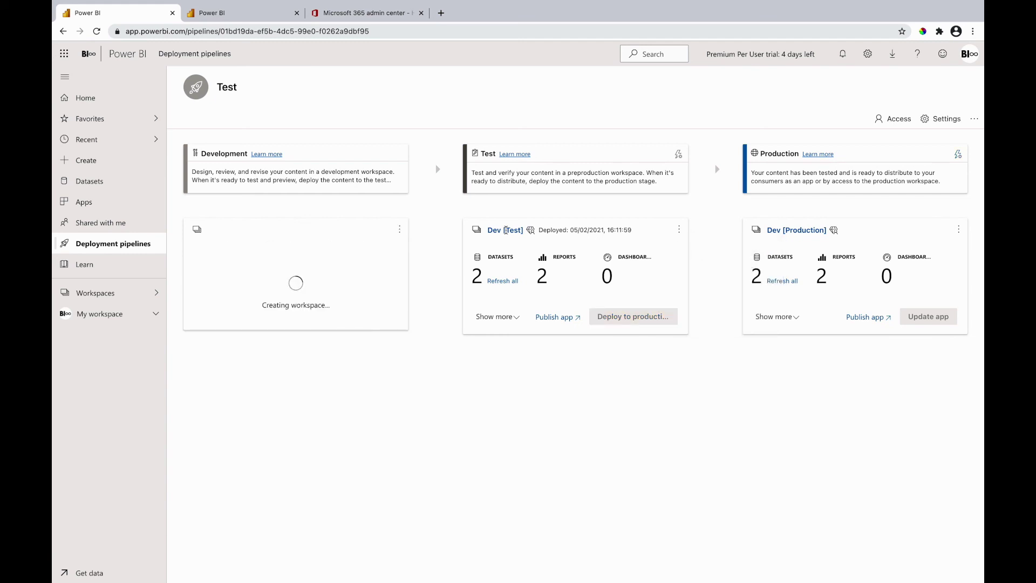